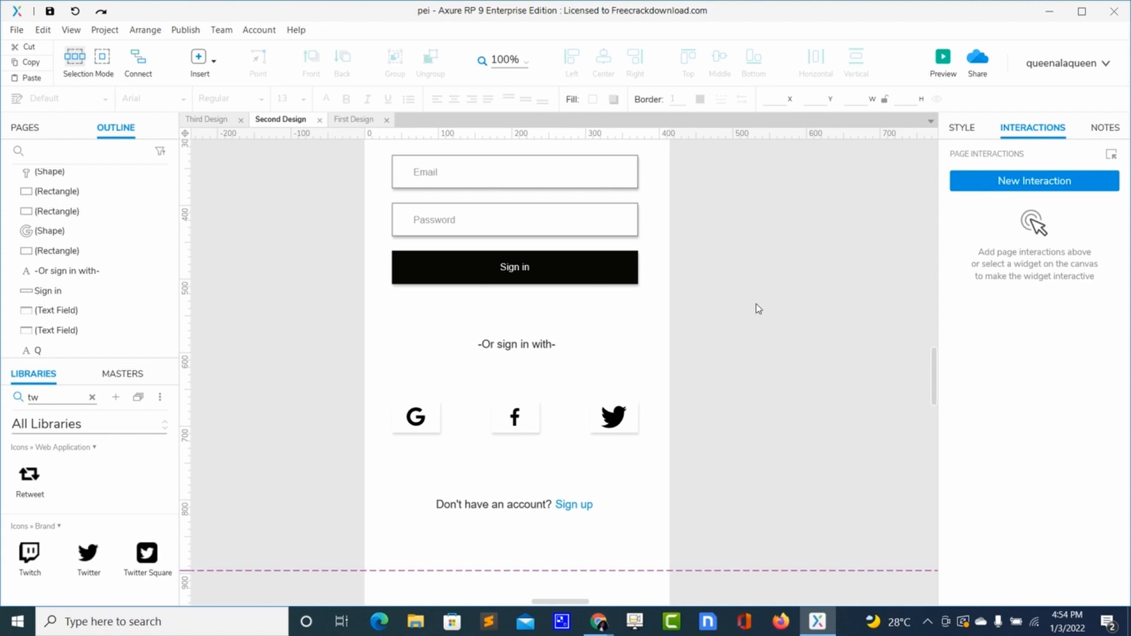
- Add a MouseOver style effect to the Sign in button with a gray fill color #878A87
click(618, 266)
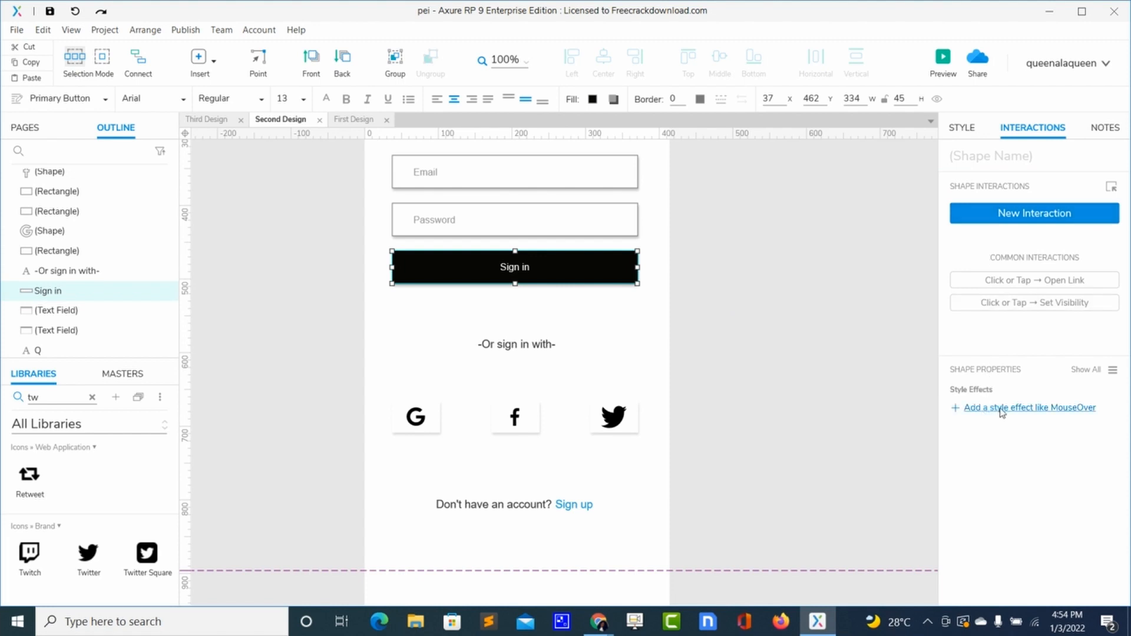
click(1043, 413)
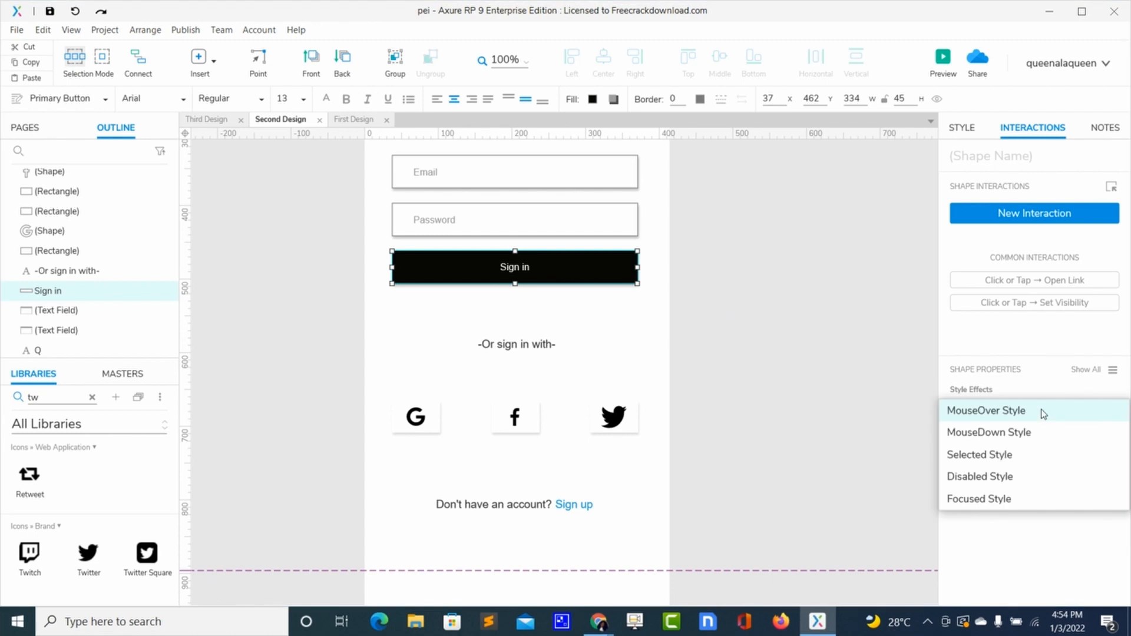
click(995, 413)
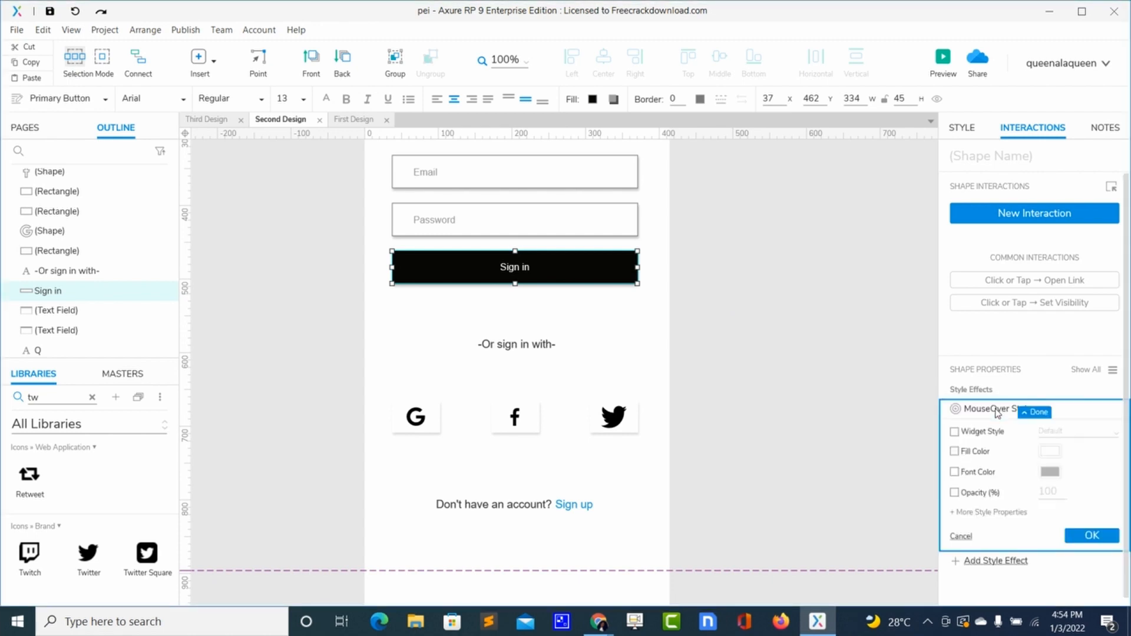
click(955, 452)
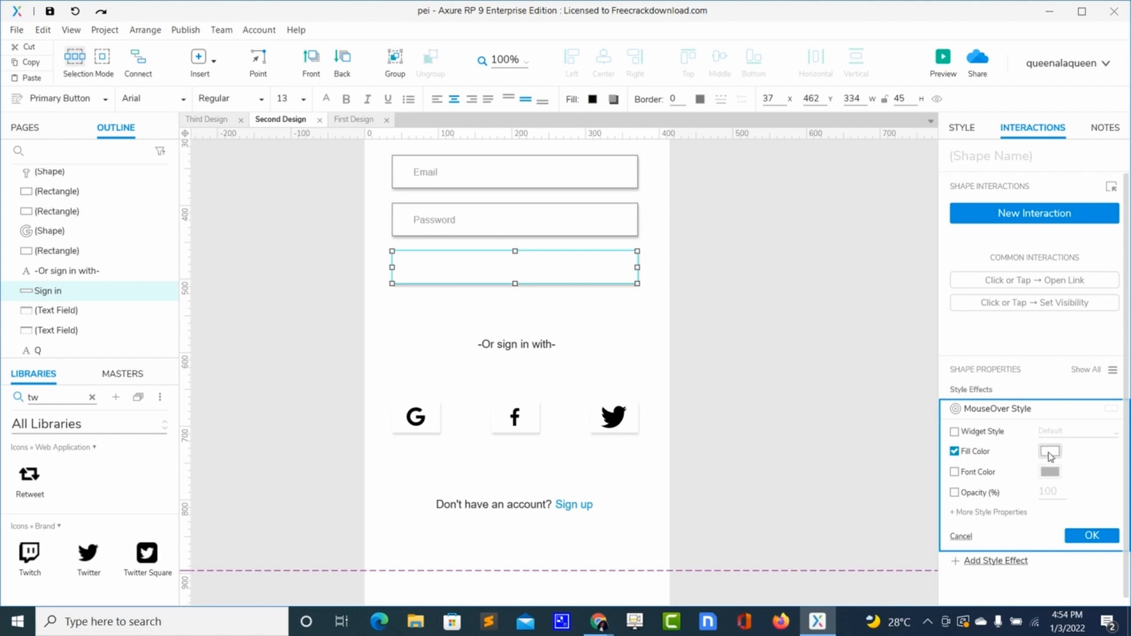
click(1049, 452)
click(1079, 349)
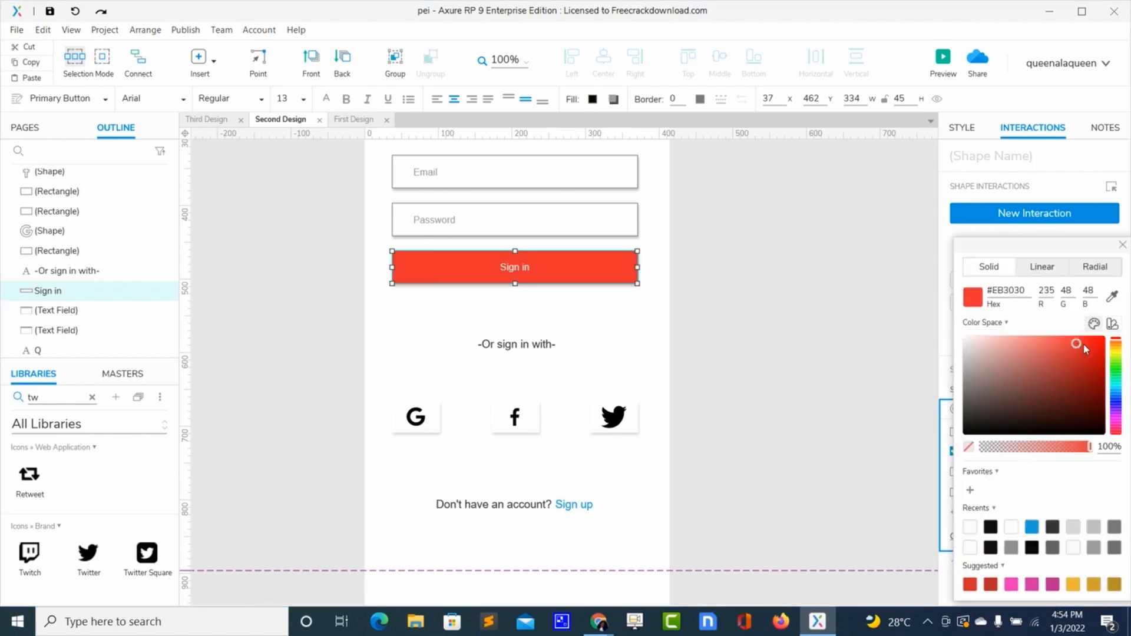
click(1117, 355)
click(1117, 370)
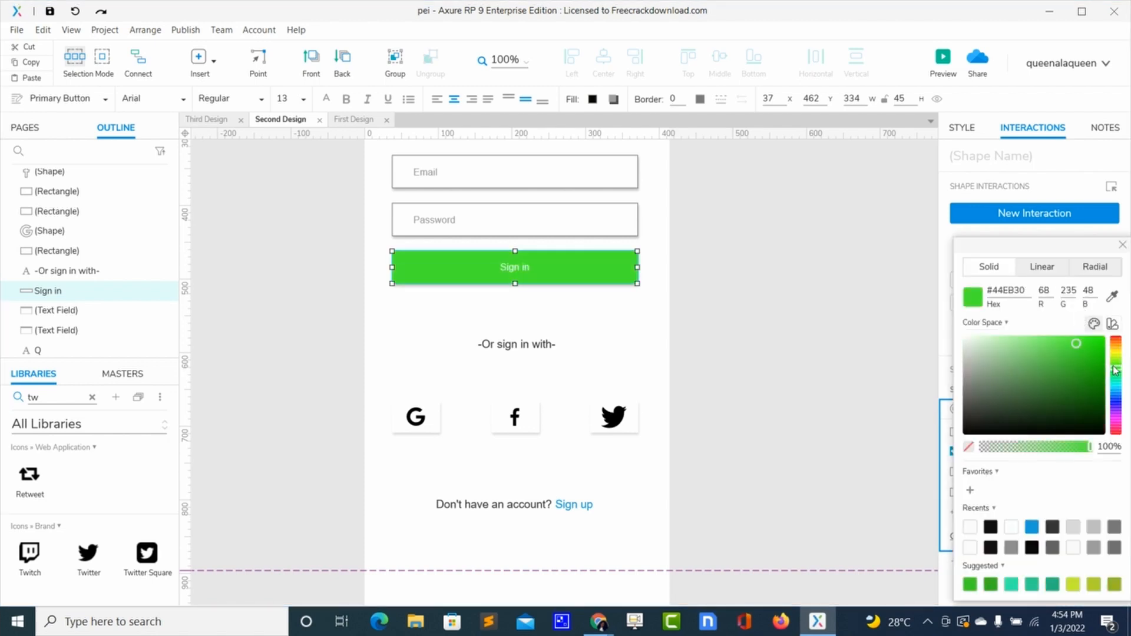
click(1074, 368)
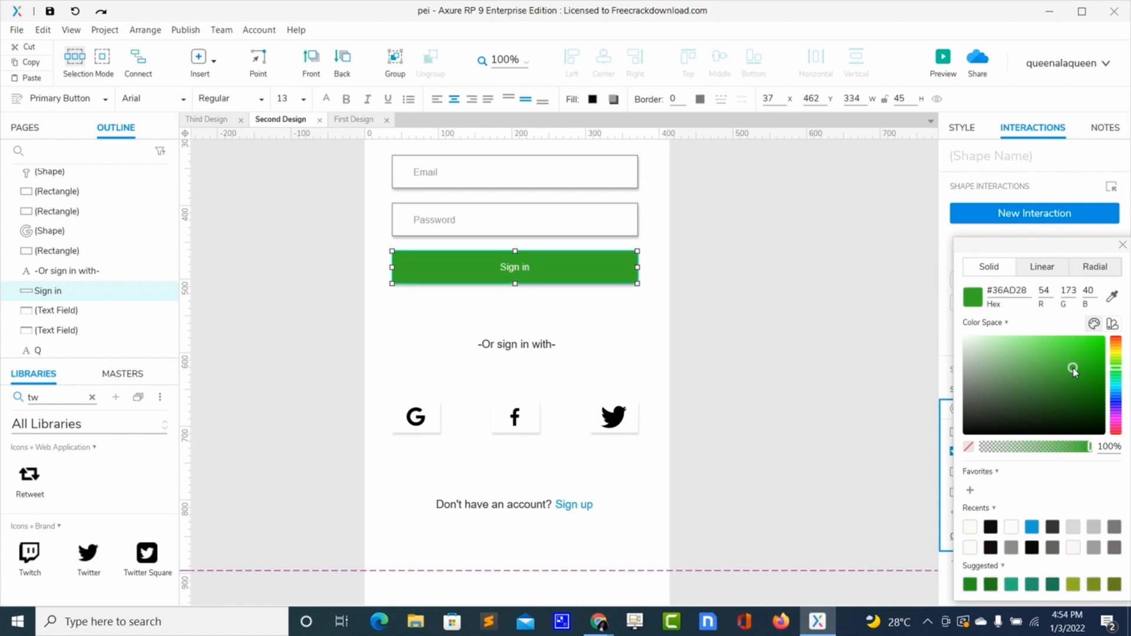
click(967, 381)
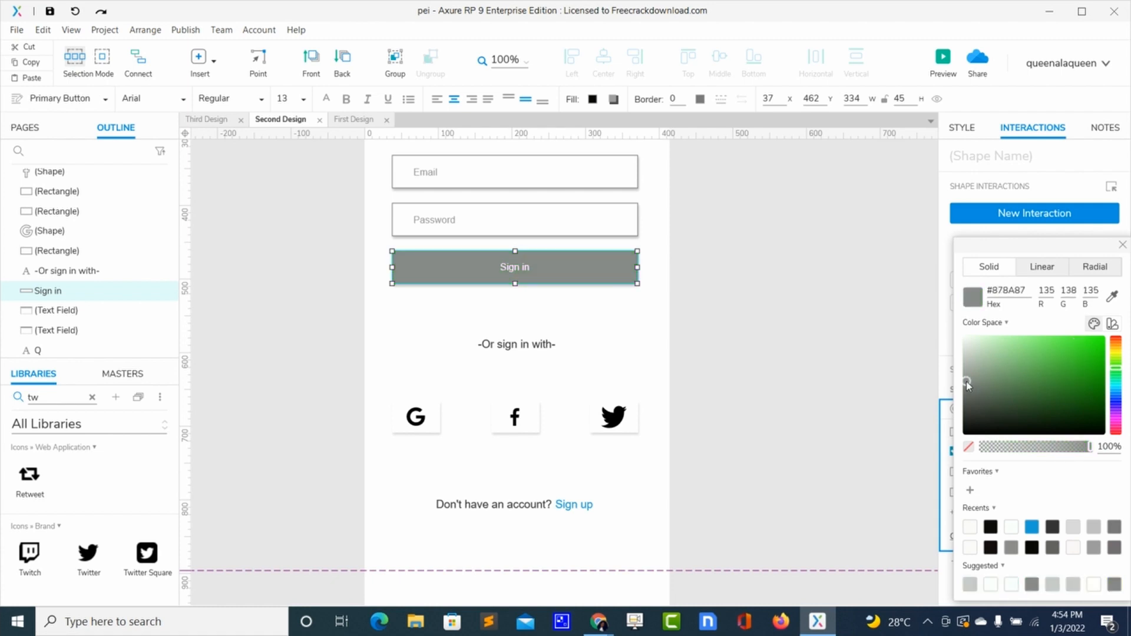
click(1123, 246)
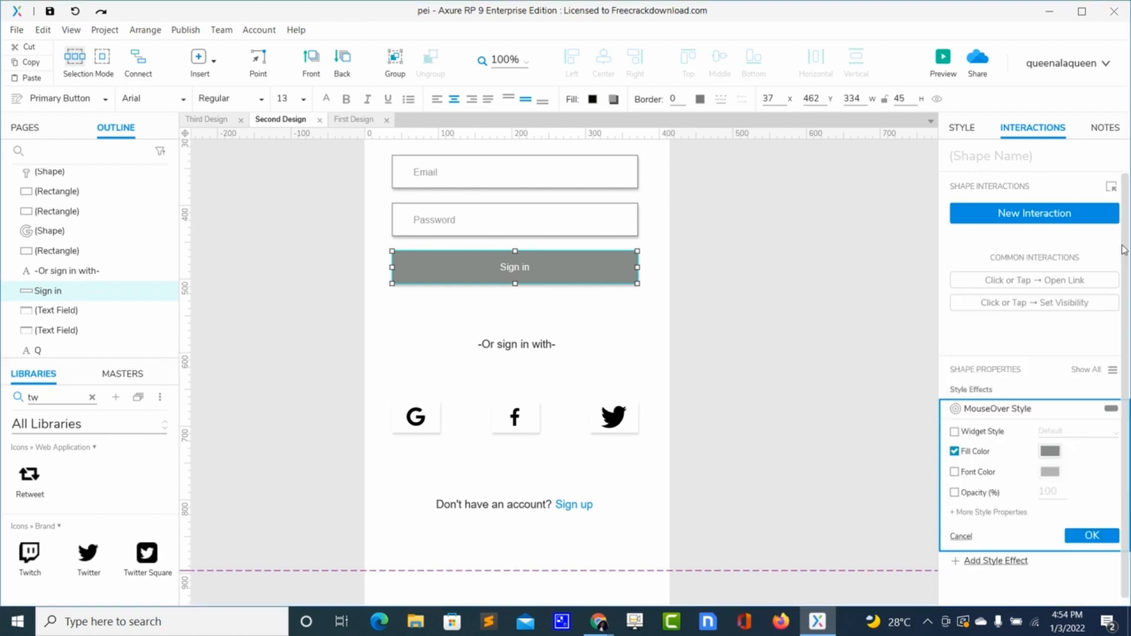
- Enable the MouseOver font color, set it to near-white #FCFBFB, and apply the style effect
click(957, 473)
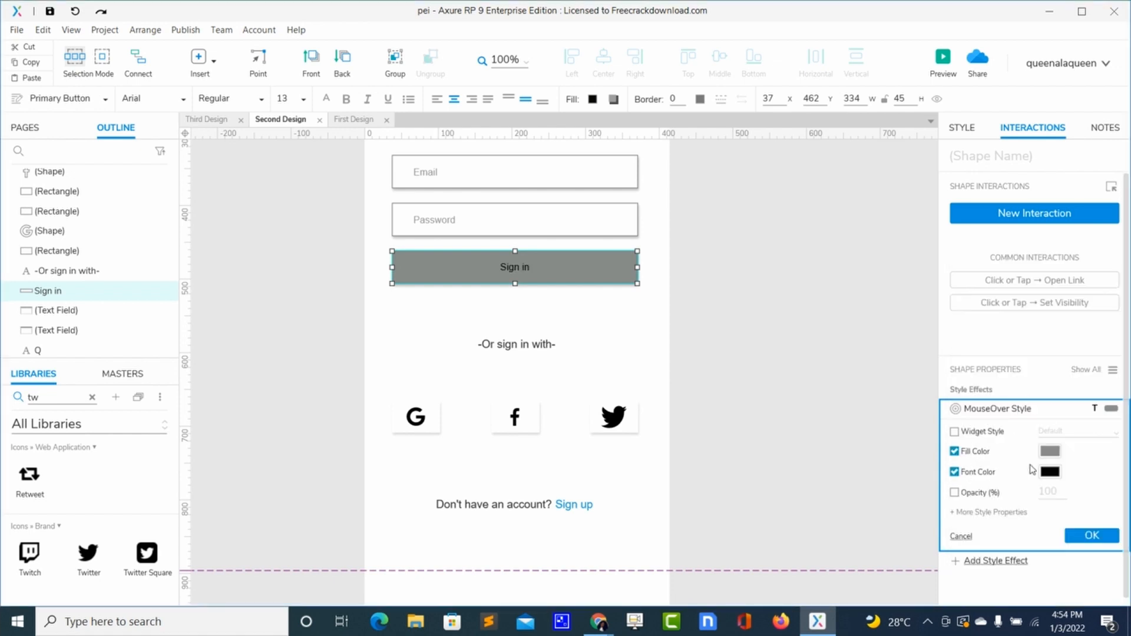
click(1050, 472)
click(1076, 384)
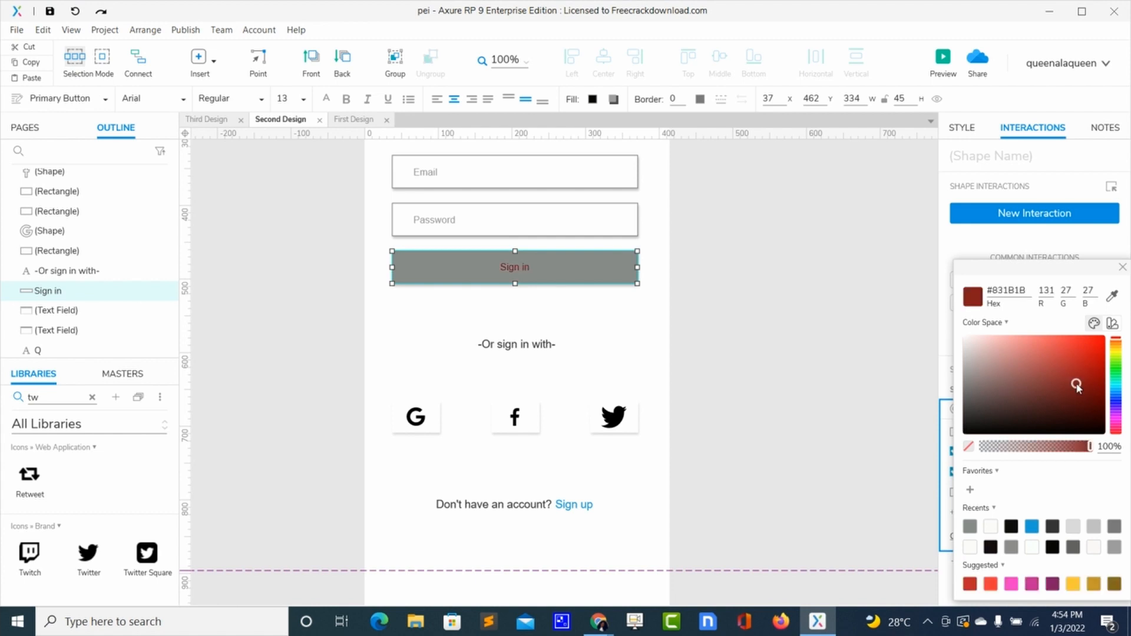
click(1043, 354)
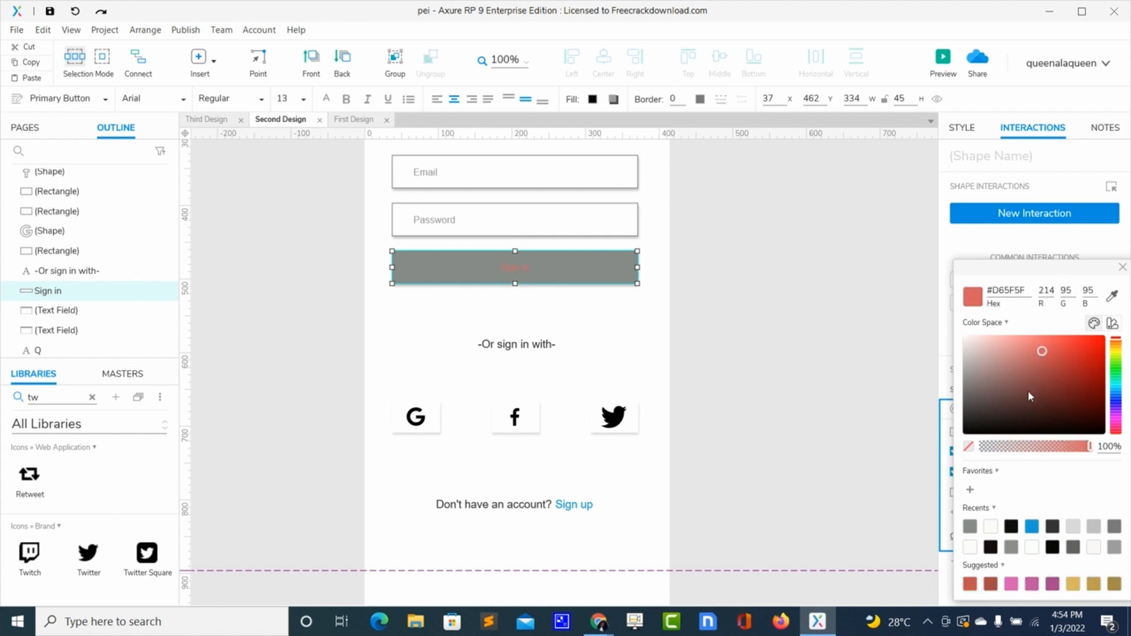
click(1014, 421)
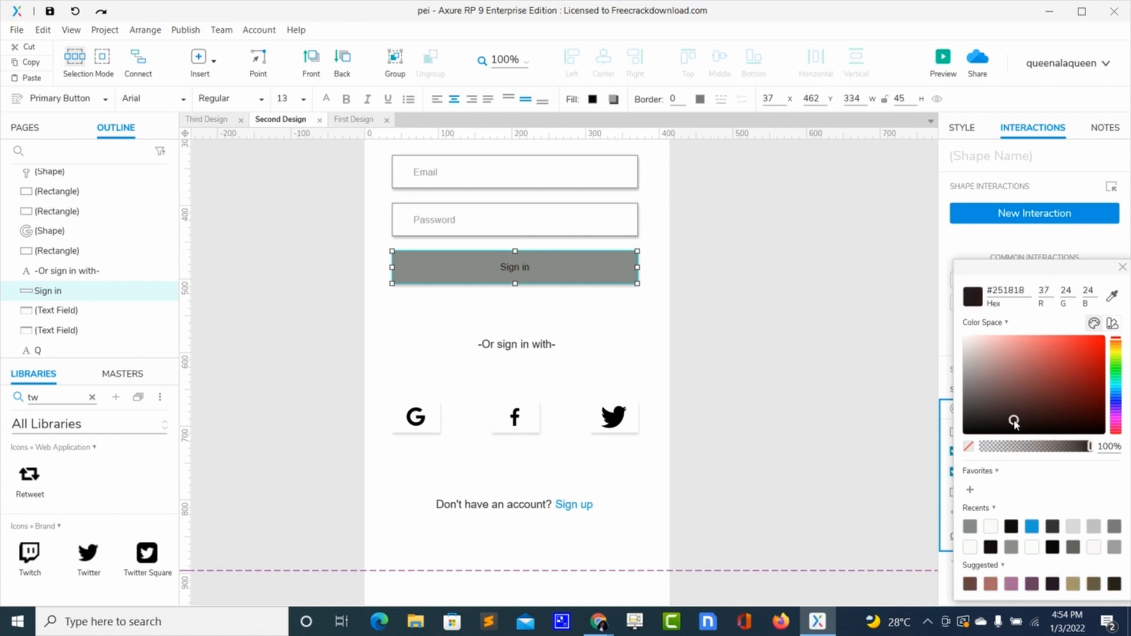
click(965, 342)
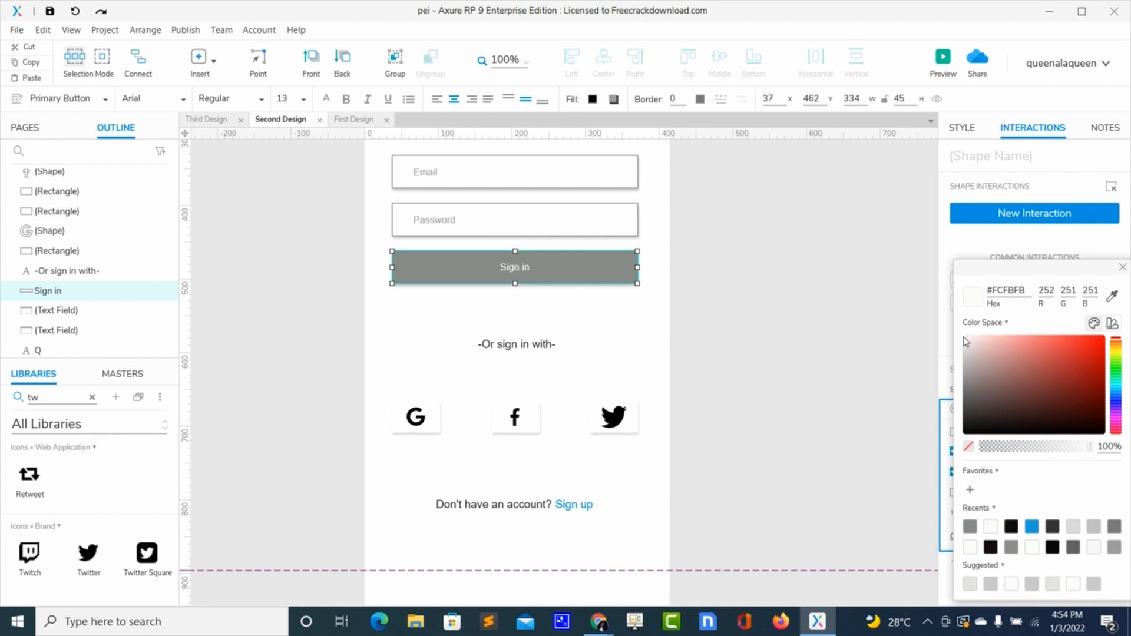
click(1123, 269)
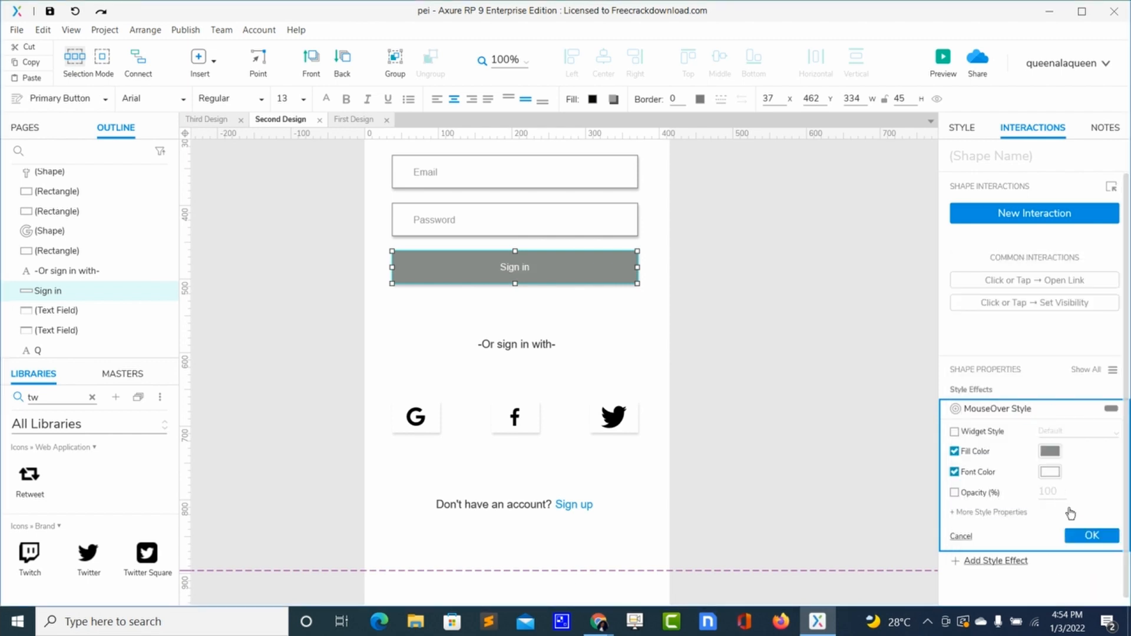
click(1069, 537)
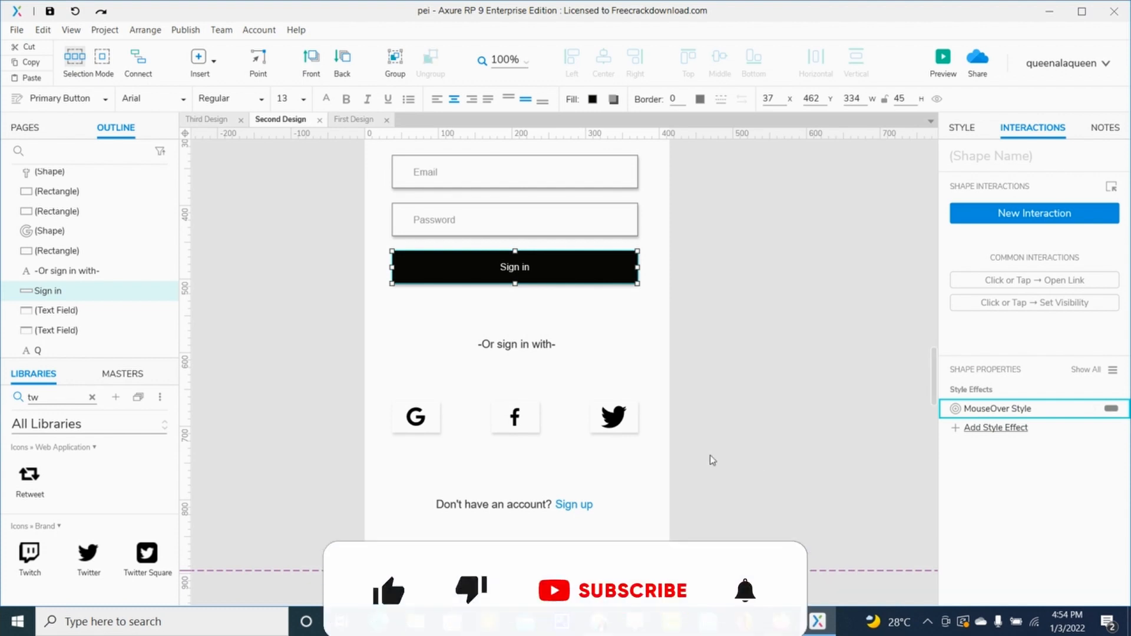
- Preview the page in the browser and test the Sign in button's hover effect
click(644, 315)
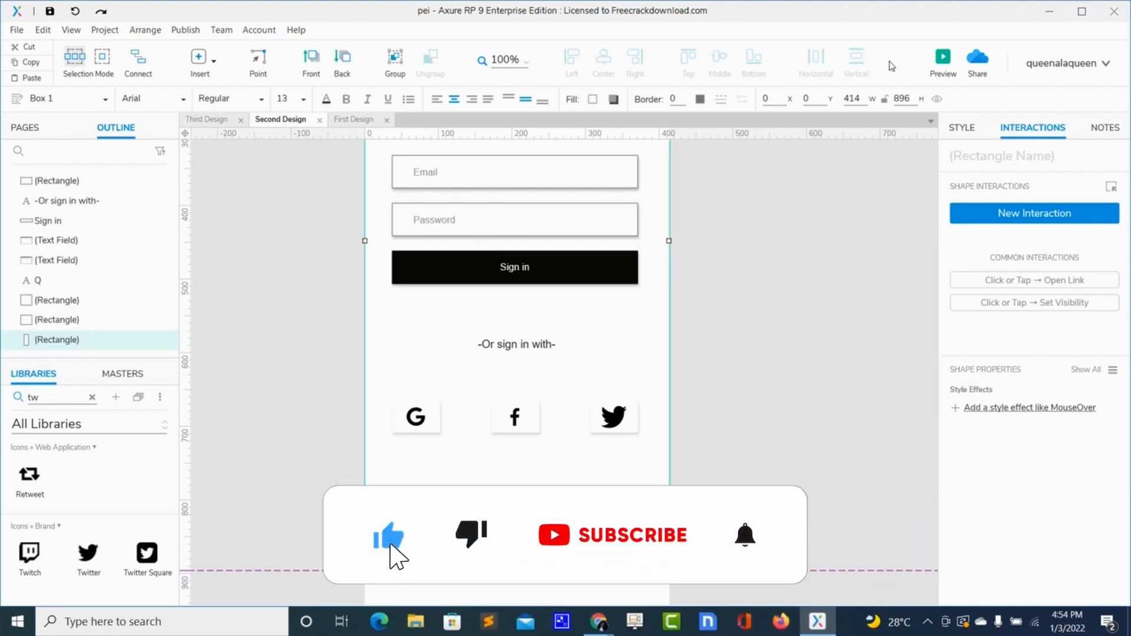
click(941, 64)
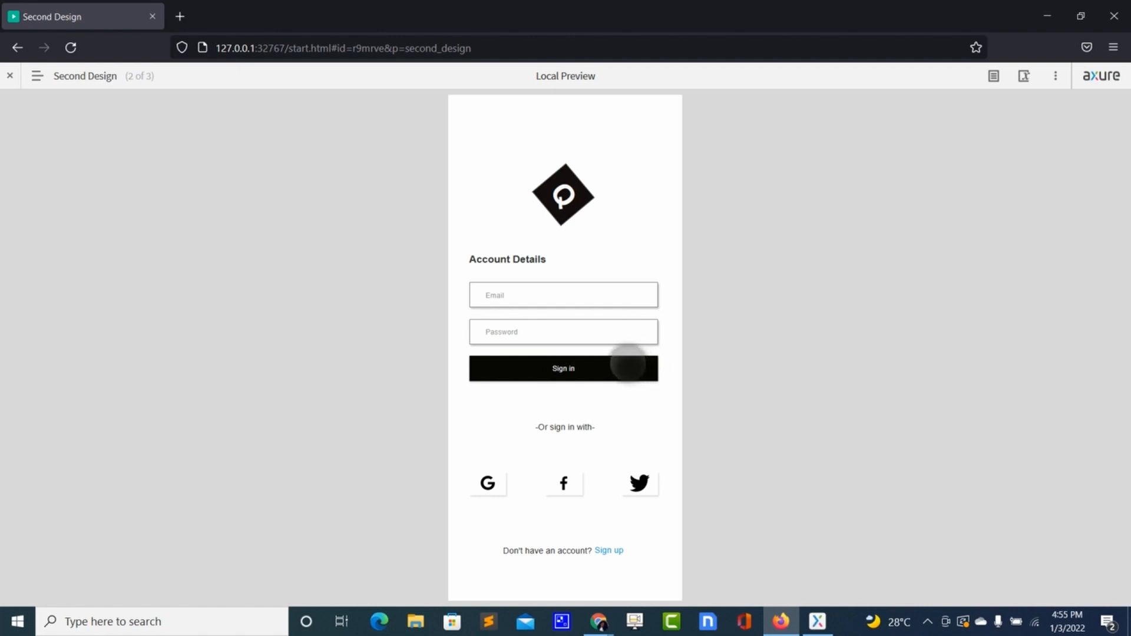
click(648, 367)
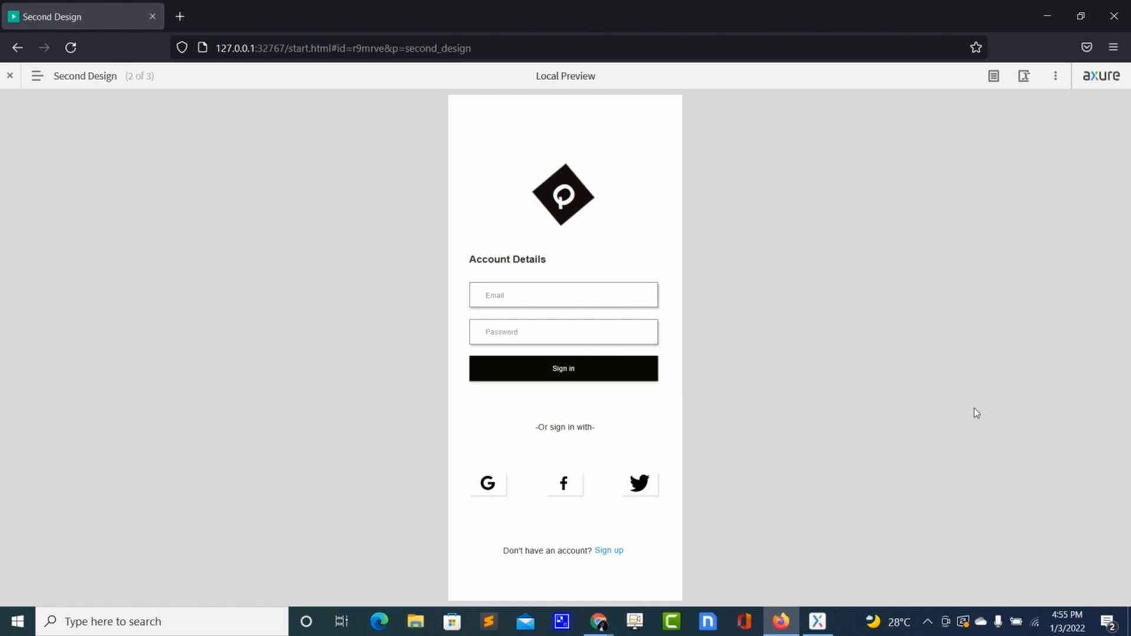
key(alt+Tab)
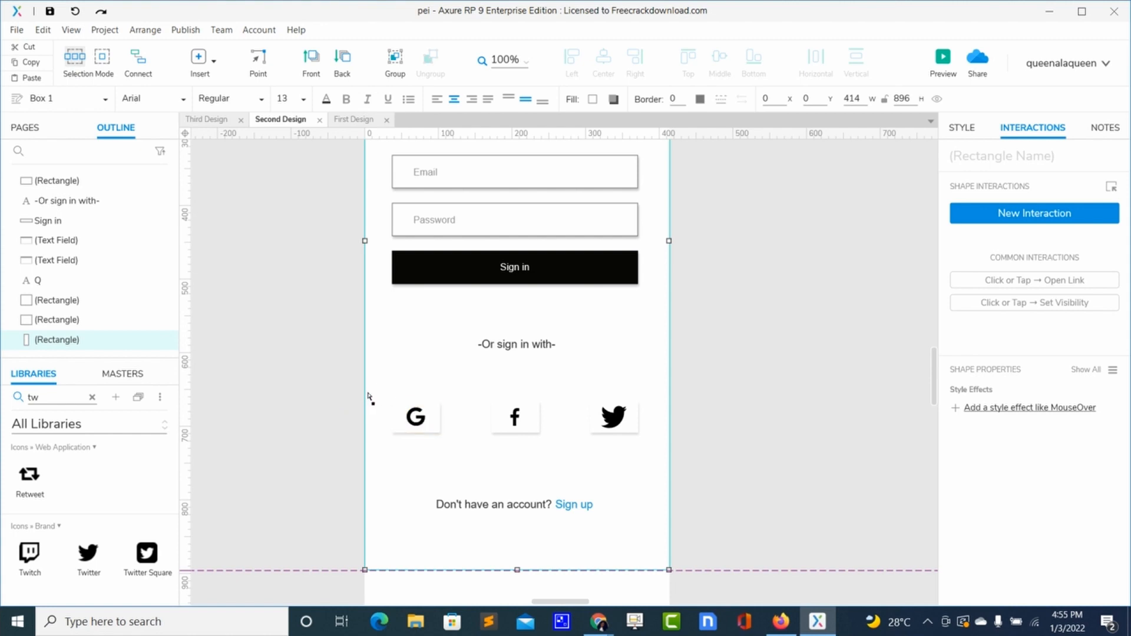
- Select the Google icon together with its background rectangle and convert them into a dynamic panel
click(419, 422)
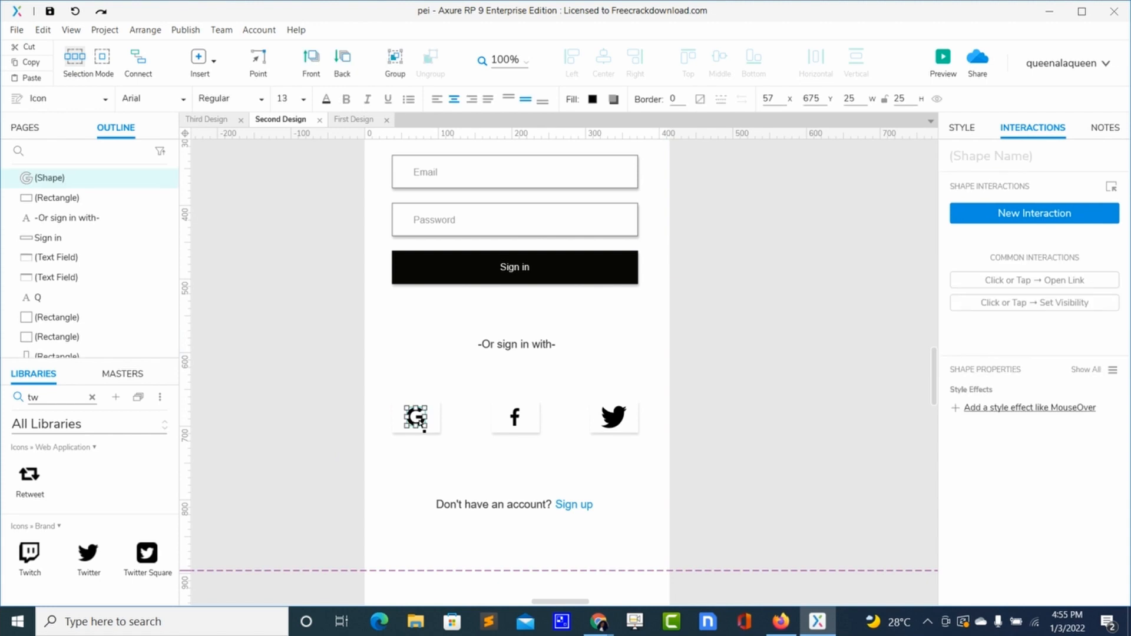
shift+click(401, 428)
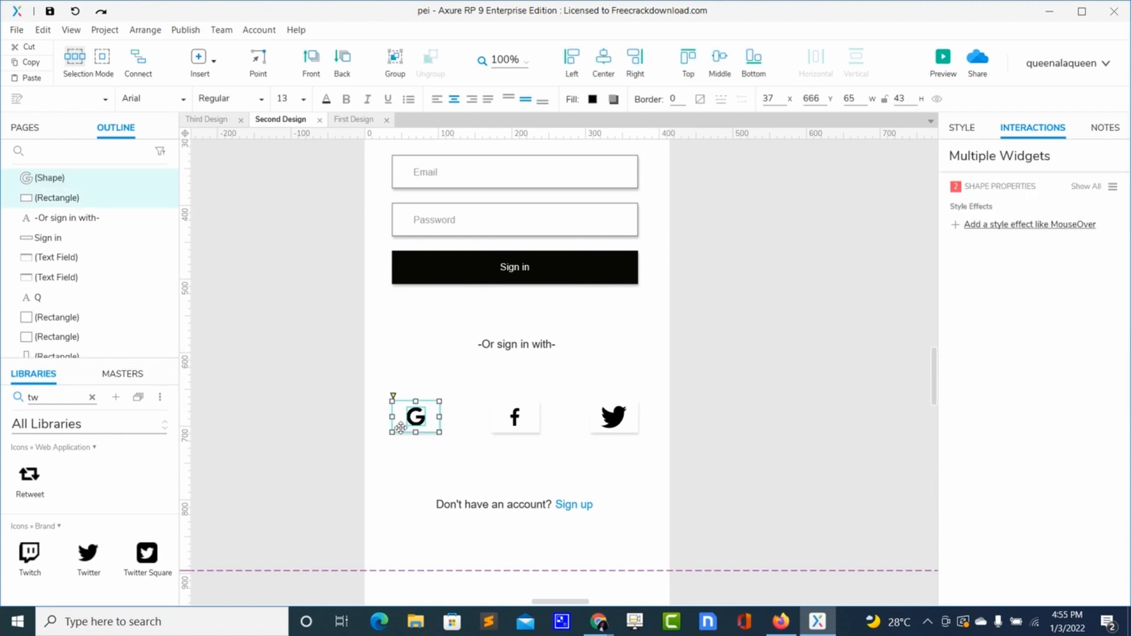
right_click(401, 427)
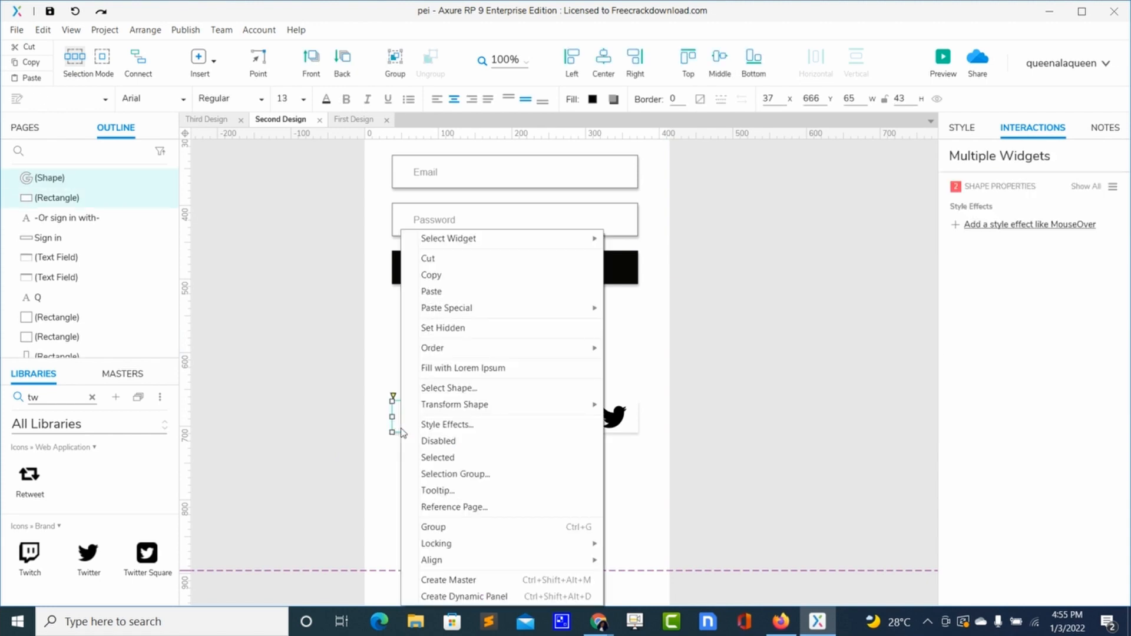
click(464, 596)
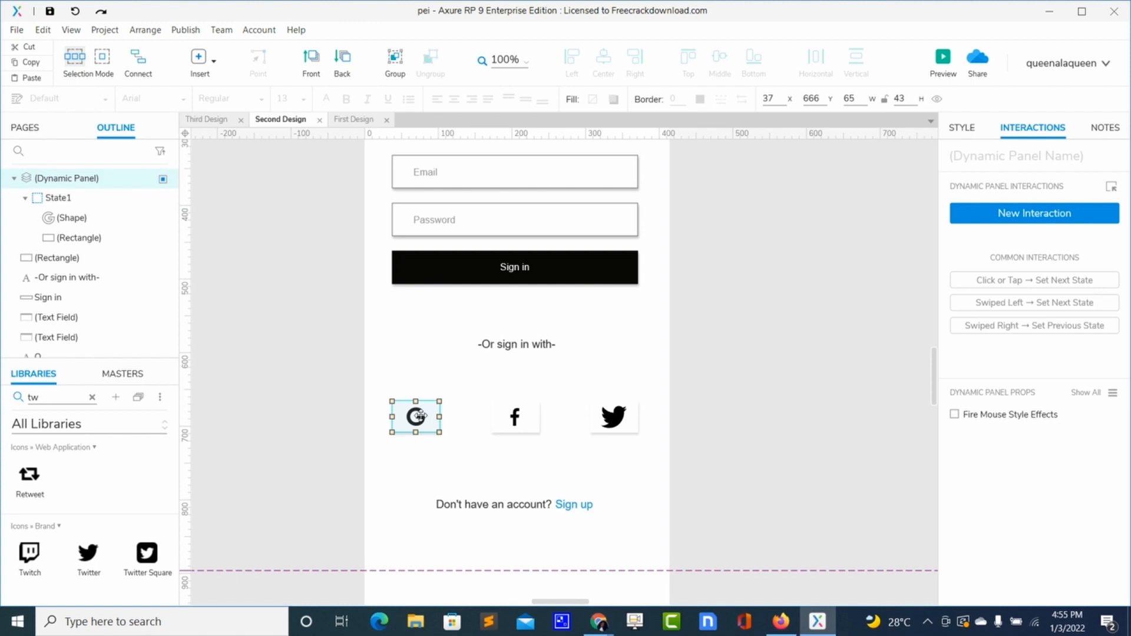
- Open the dynamic panel for editing and add a second state named hover
double_click(419, 416)
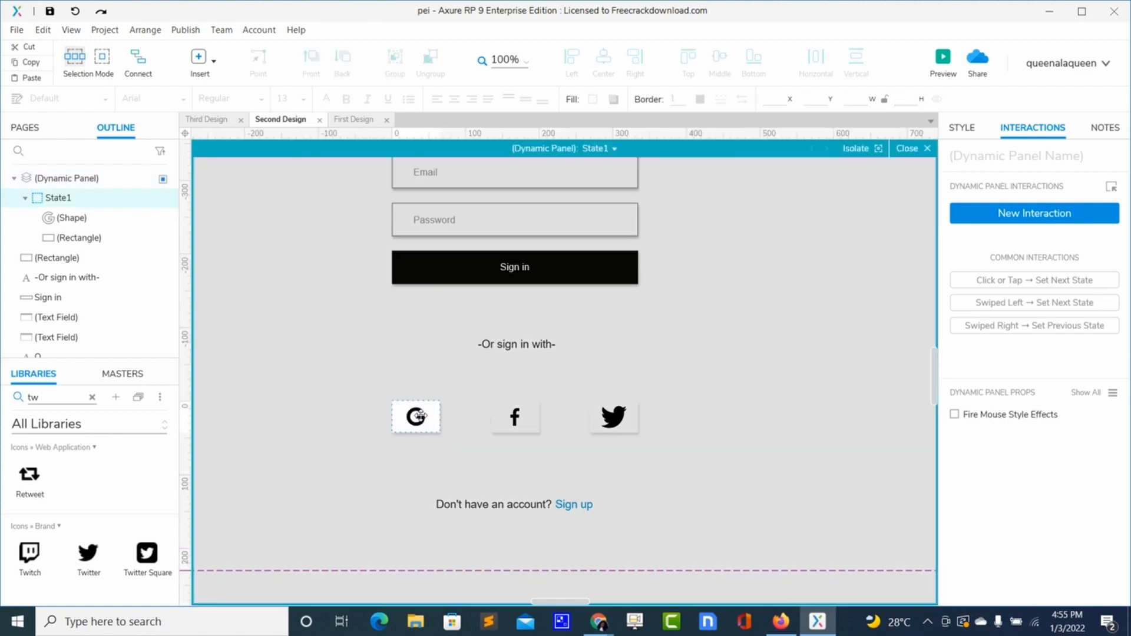
click(609, 154)
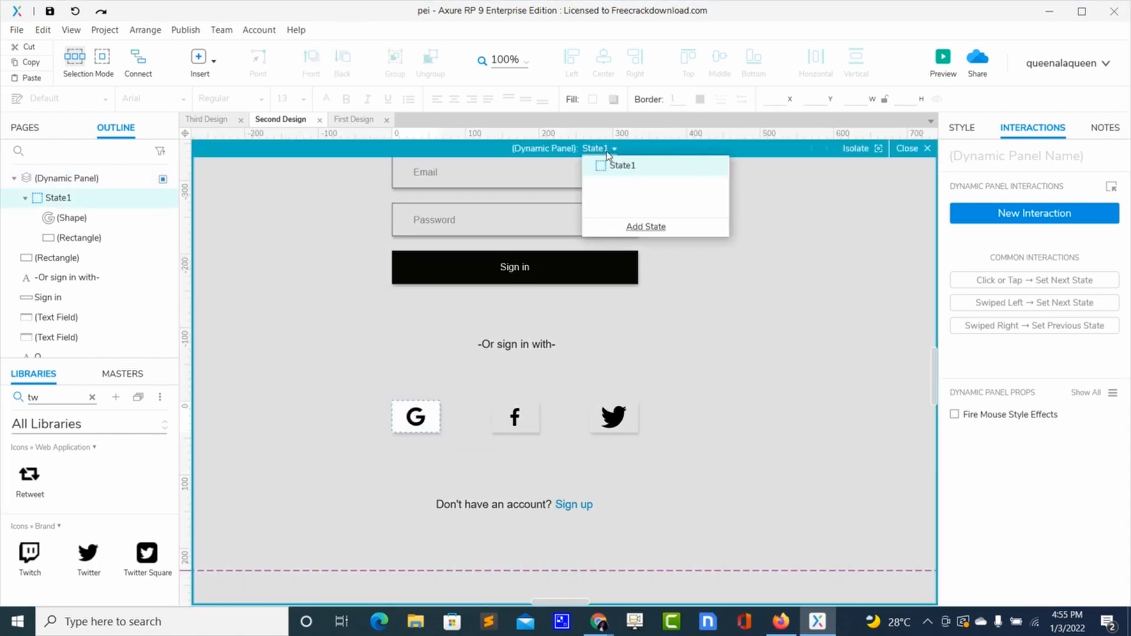
click(645, 227)
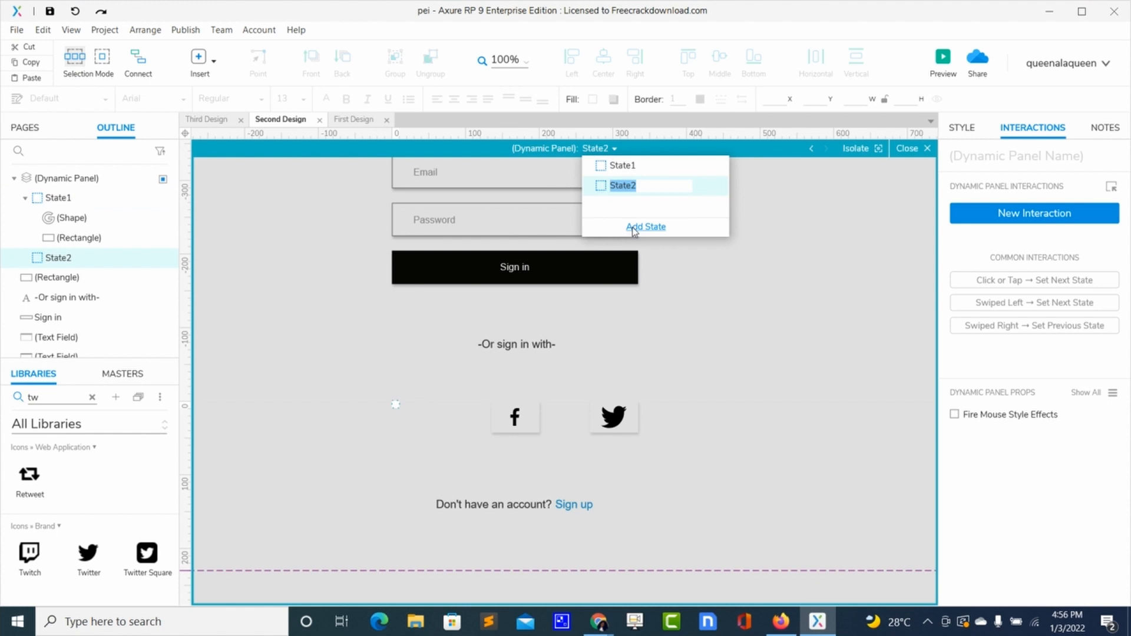
text(hover)
- Copy the Google icon and rectangle from State1 into the hover state, aligned at the same position
click(615, 167)
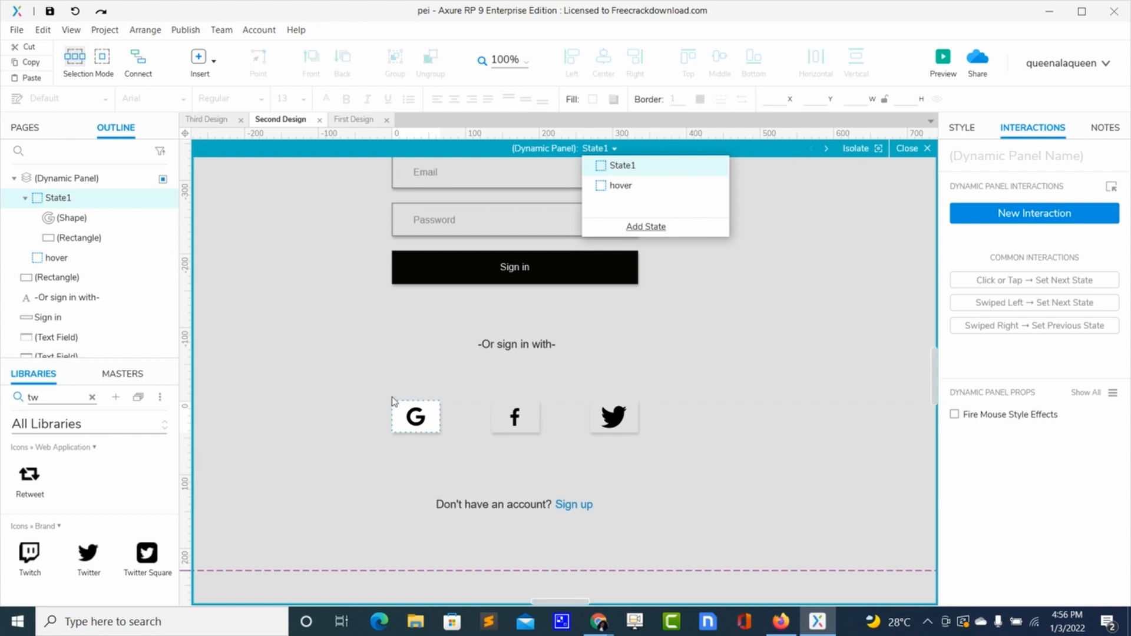
click(405, 416)
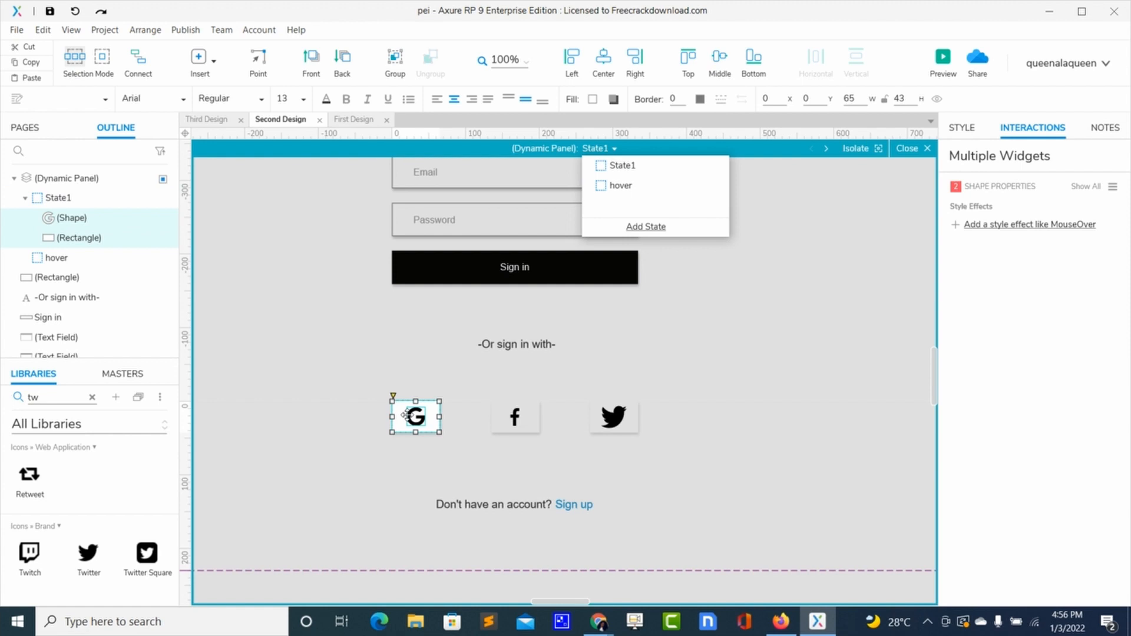
click(617, 189)
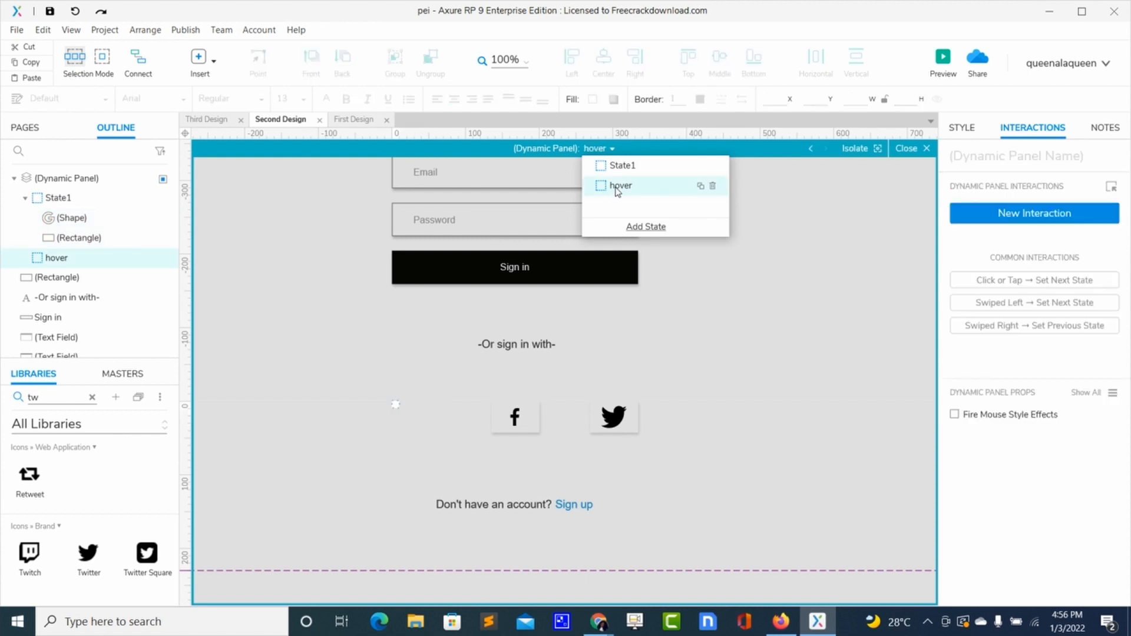
click(396, 409)
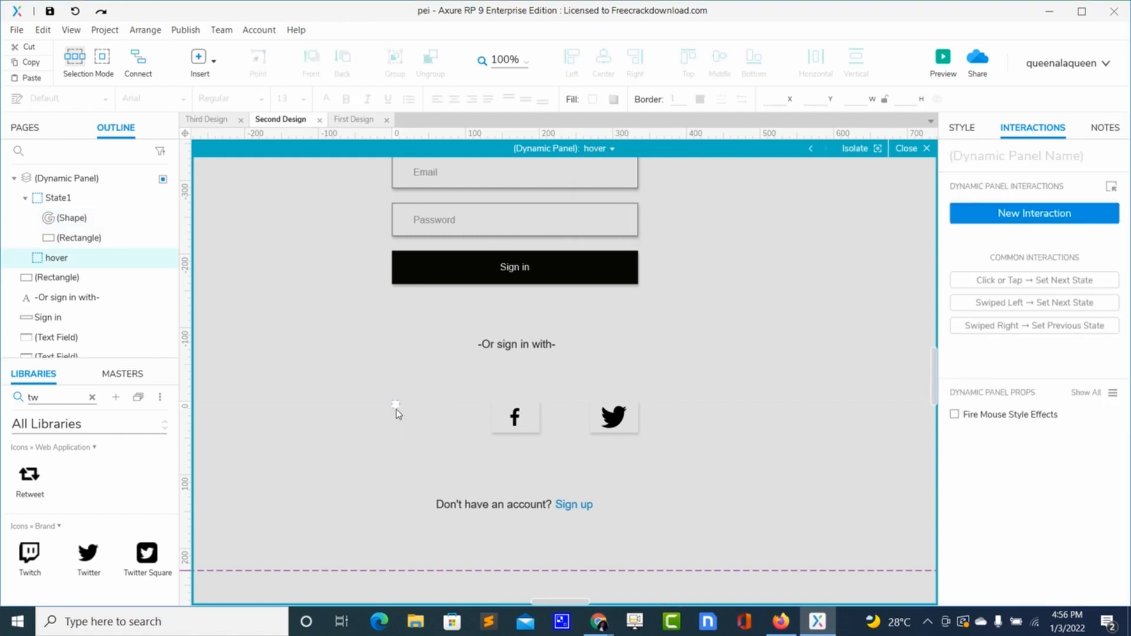
key(ctrl+v)
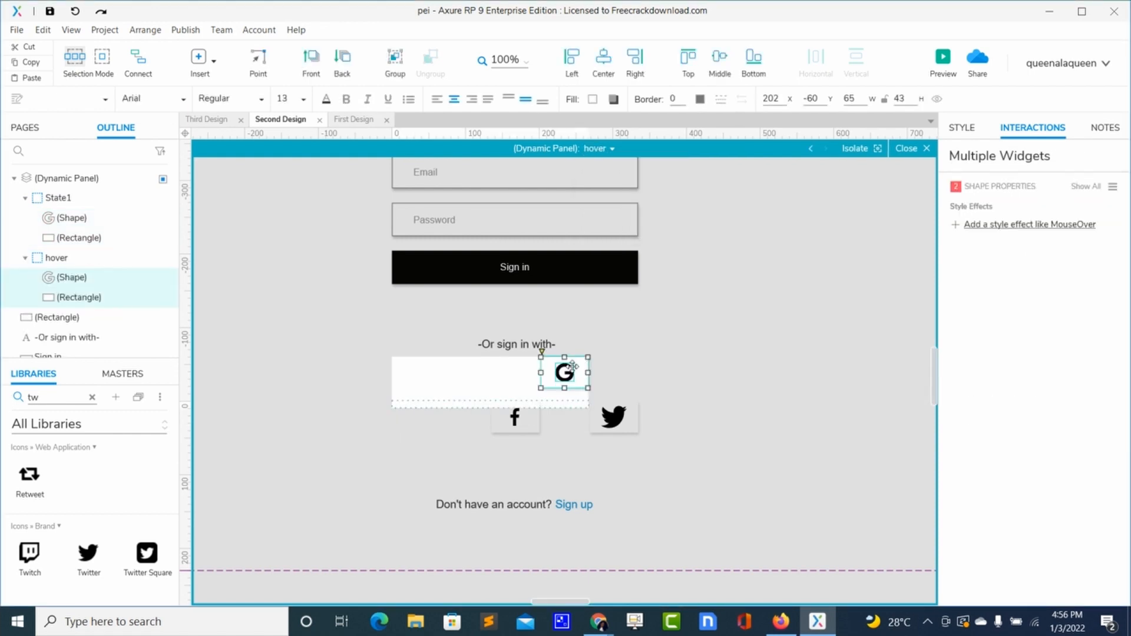
drag(564, 372, 417, 418)
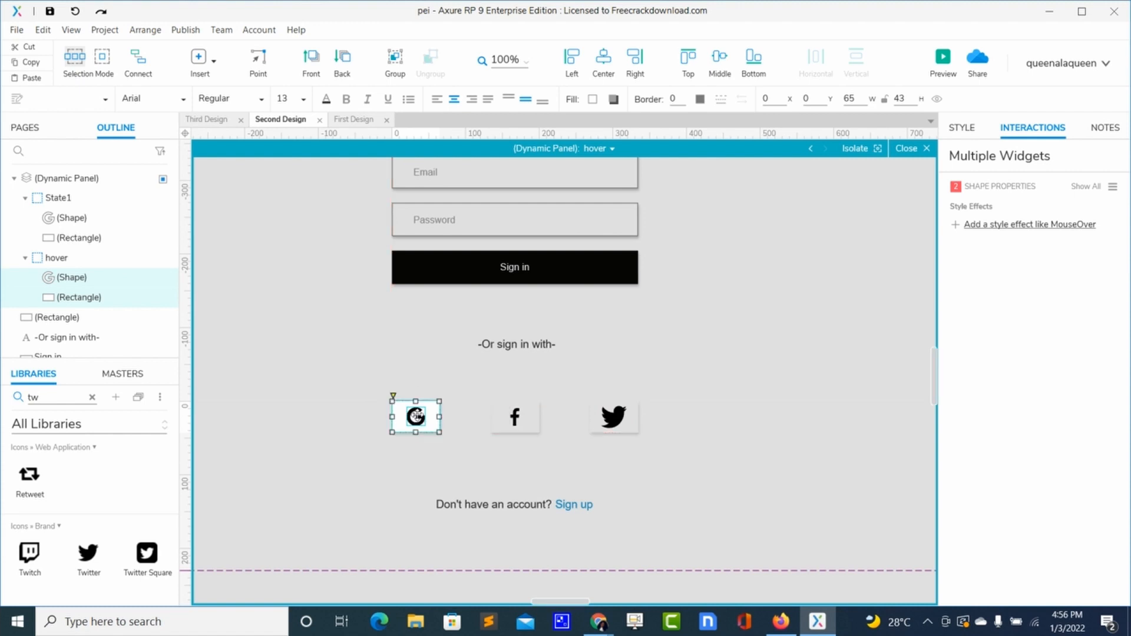
click(737, 348)
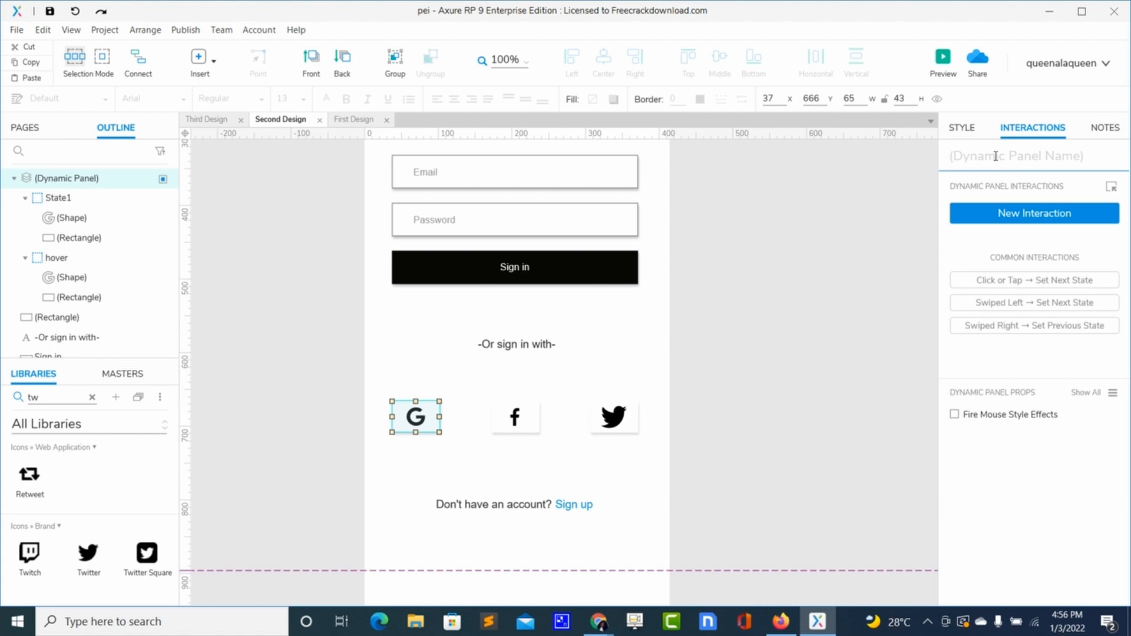
- Name the dynamic panel Google
text(Google)
- Add a Mouse Enter interaction that sets the Google panel's state to hover
click(992, 214)
click(991, 214)
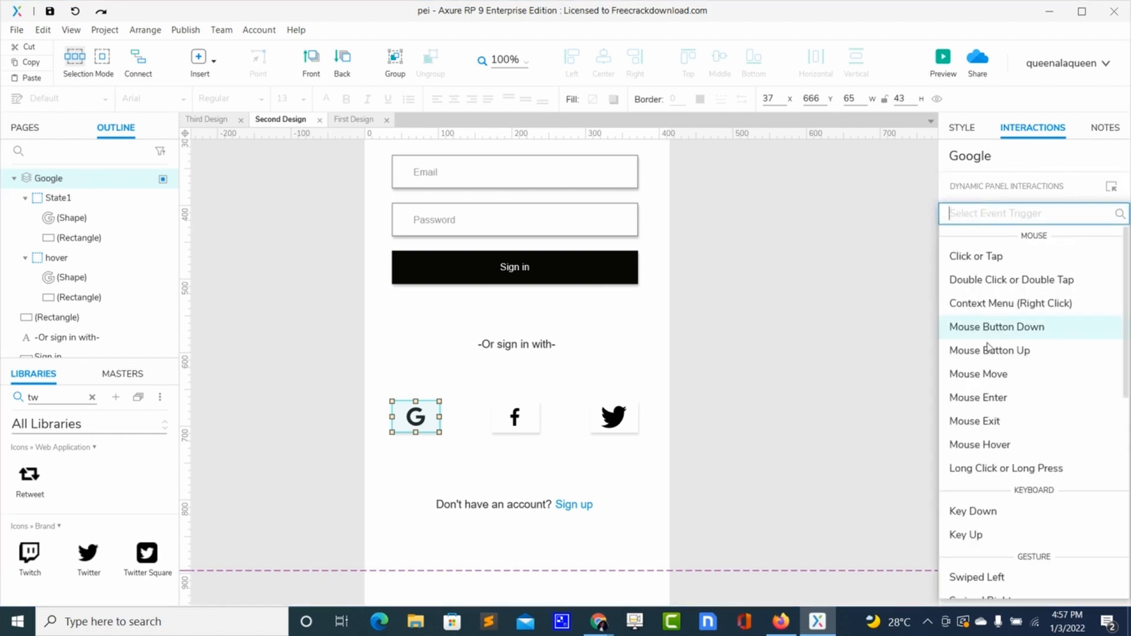
click(983, 398)
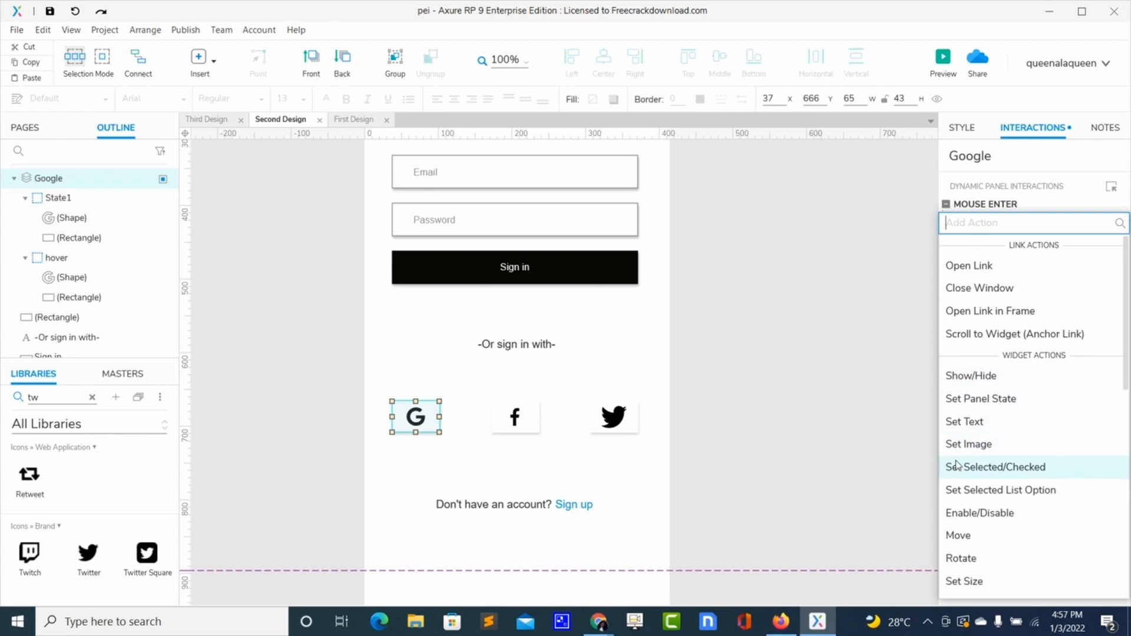
click(961, 399)
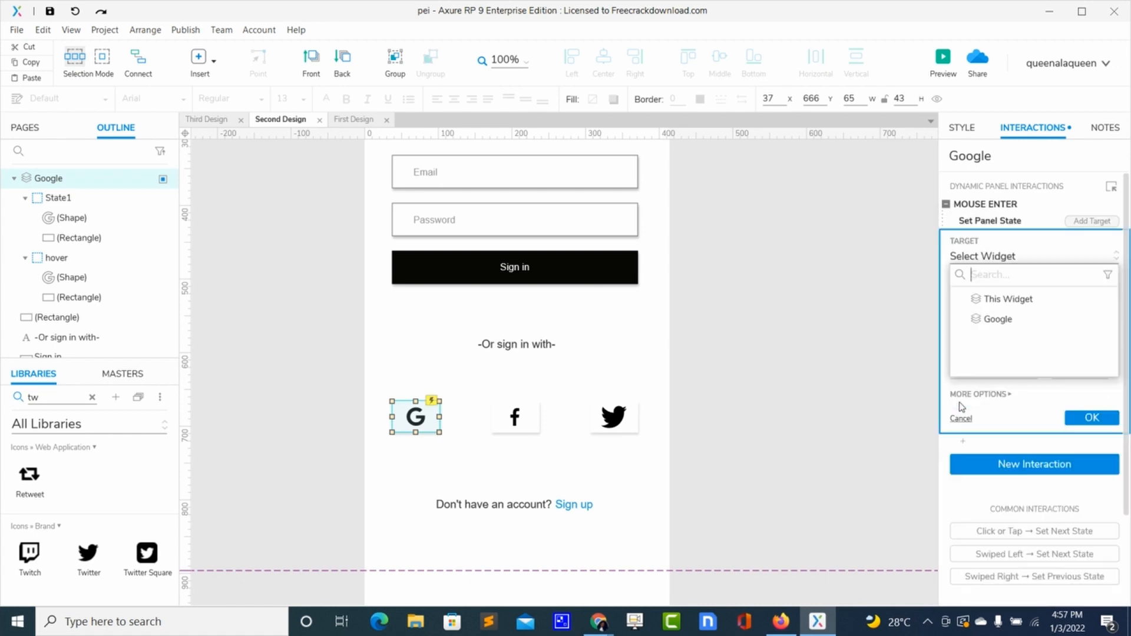
click(999, 320)
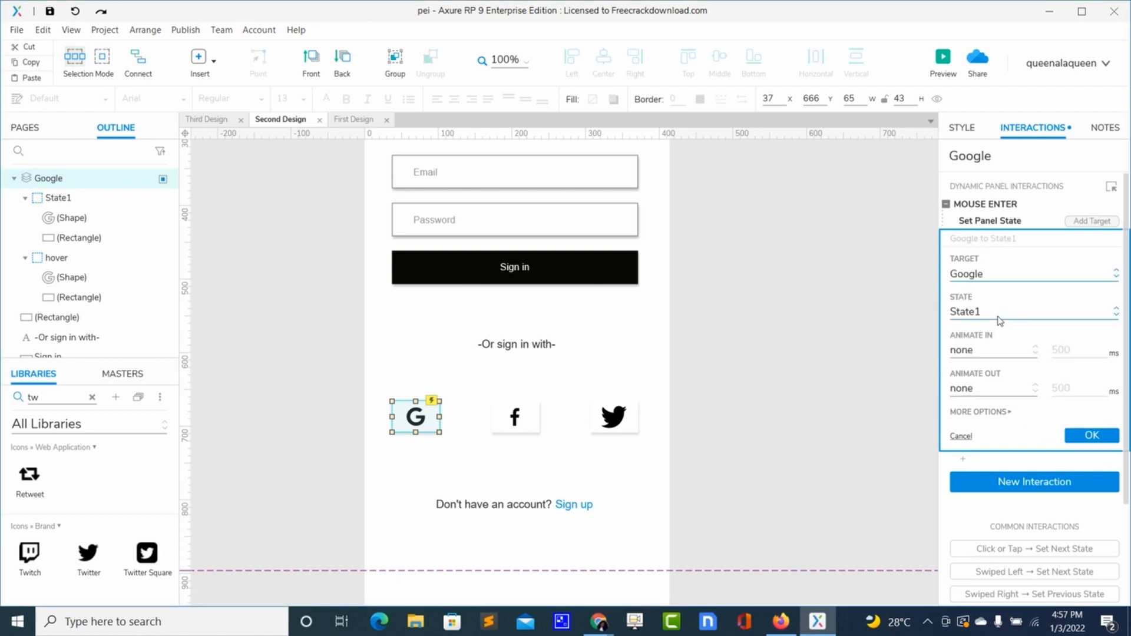
click(998, 315)
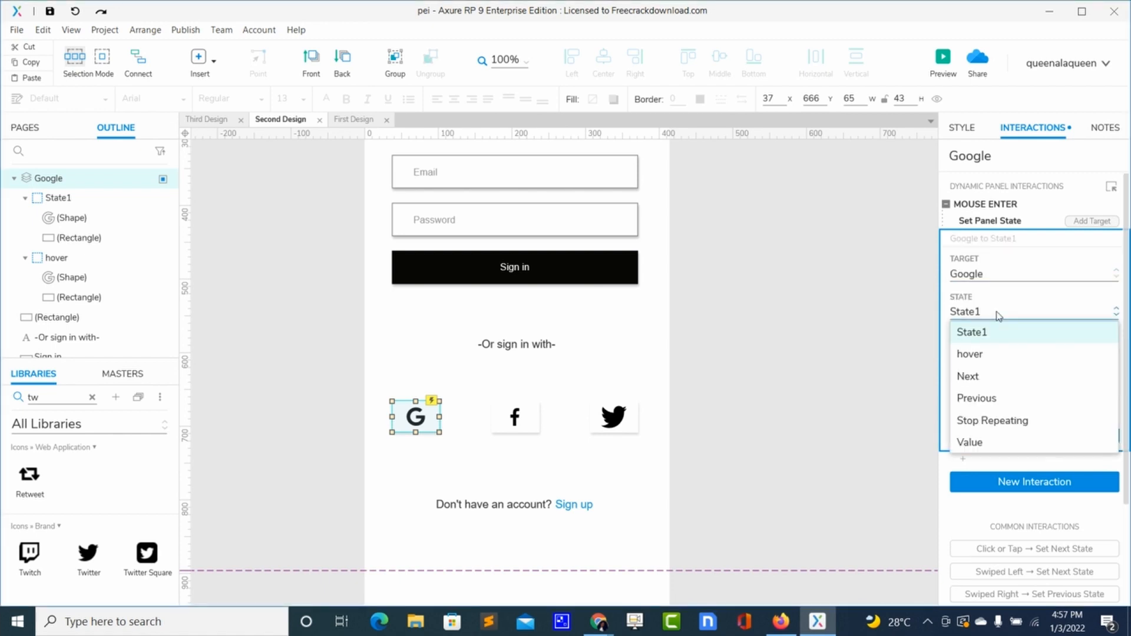
click(986, 356)
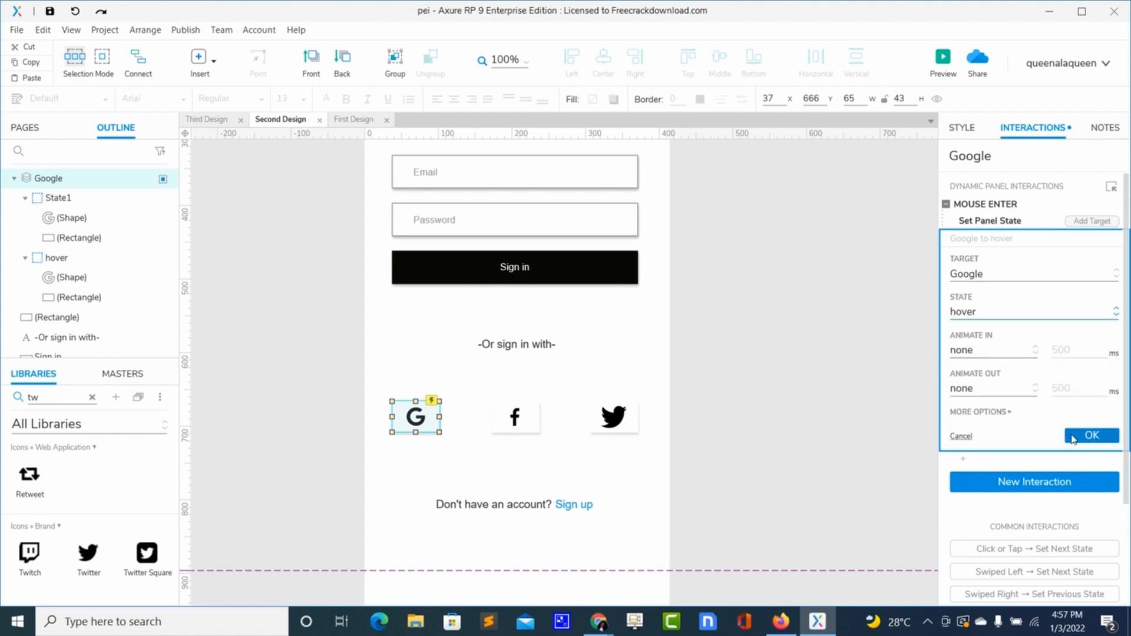
click(1090, 435)
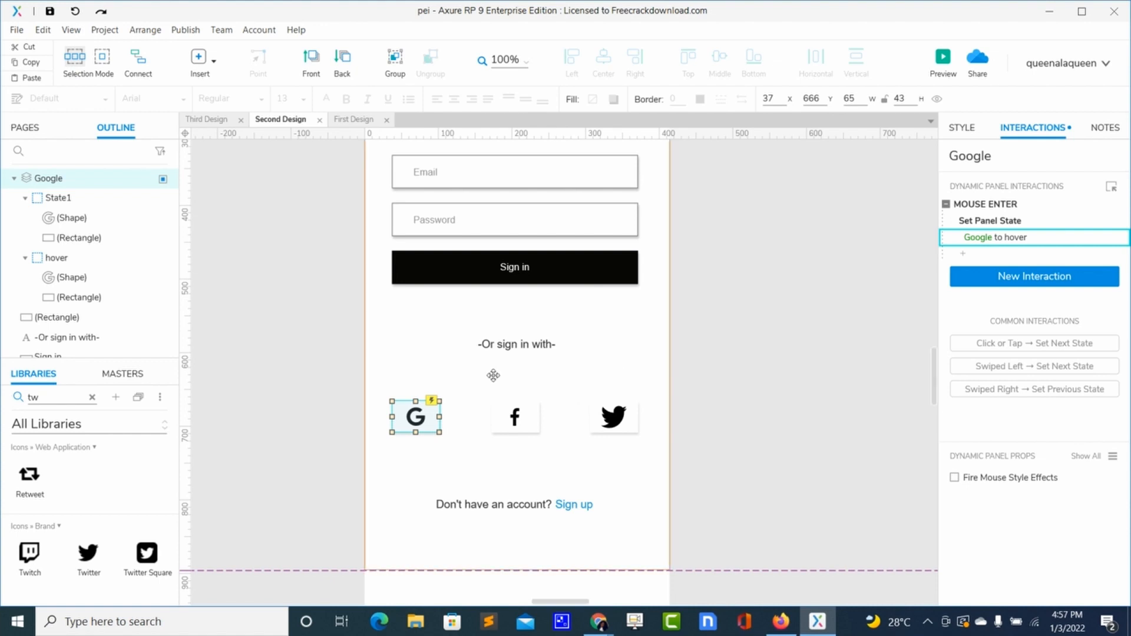
- Open the Google panel's hover state and fill its background rectangle black
double_click(415, 417)
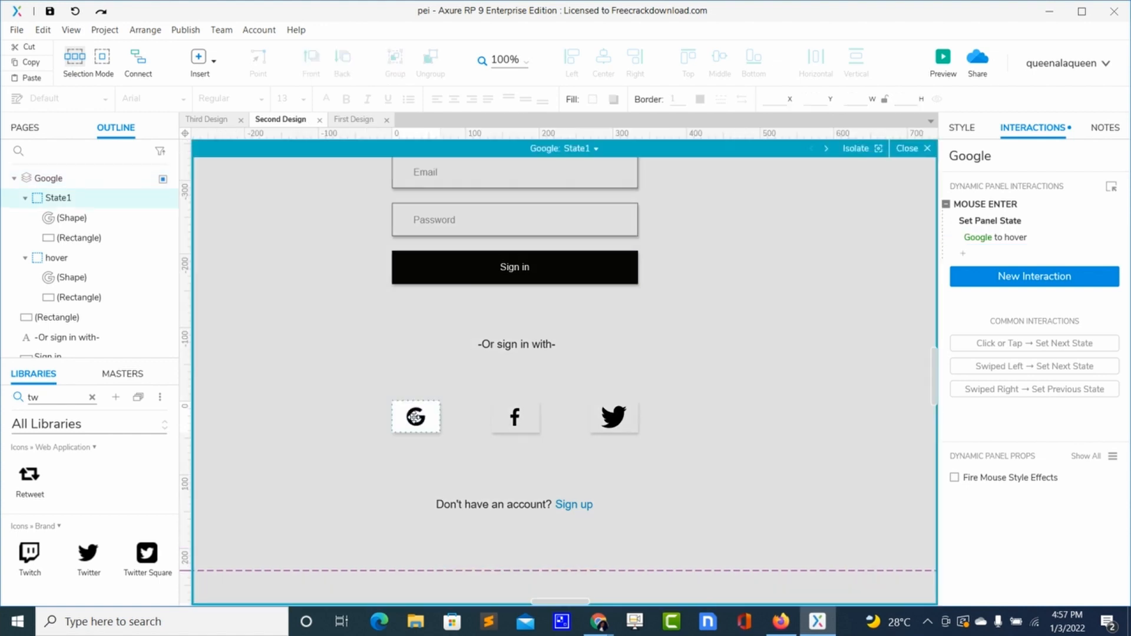
click(596, 149)
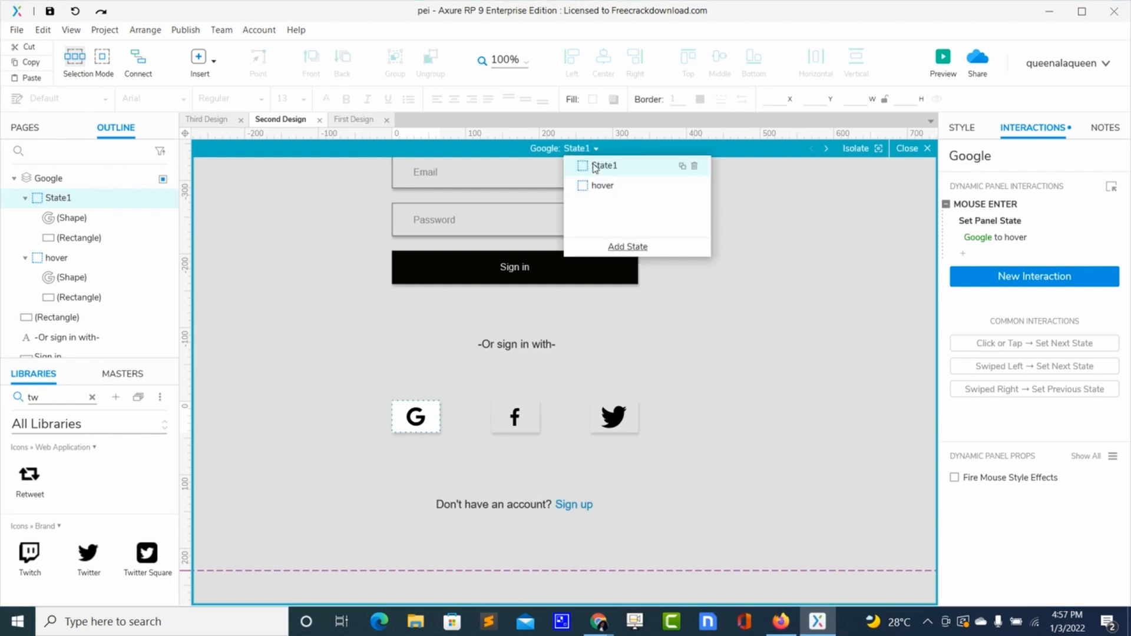
click(597, 187)
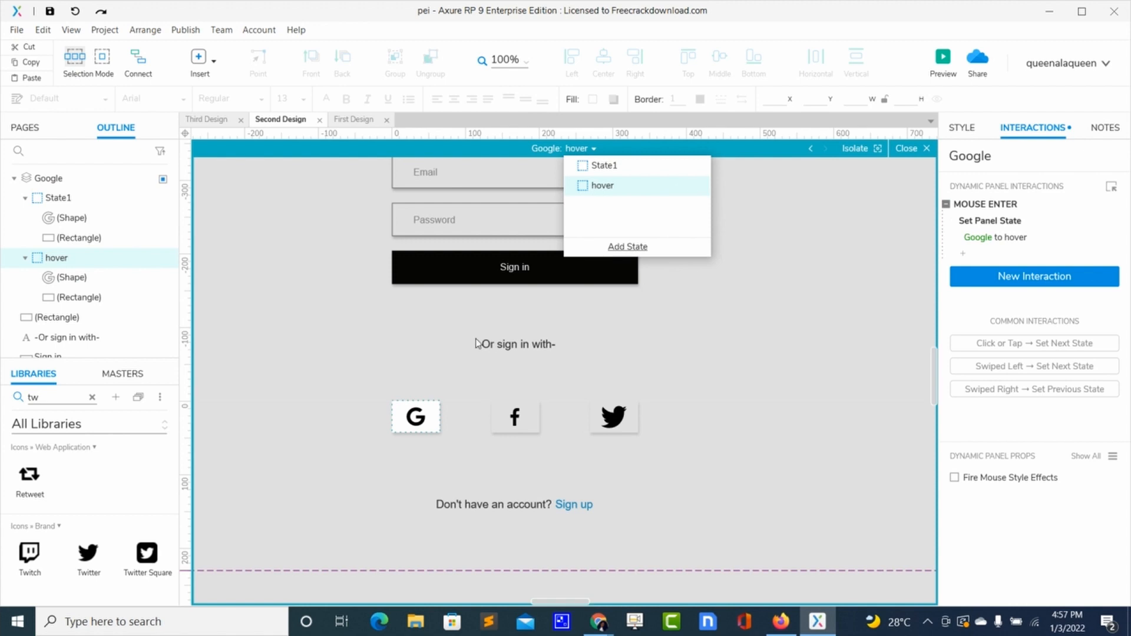
click(432, 411)
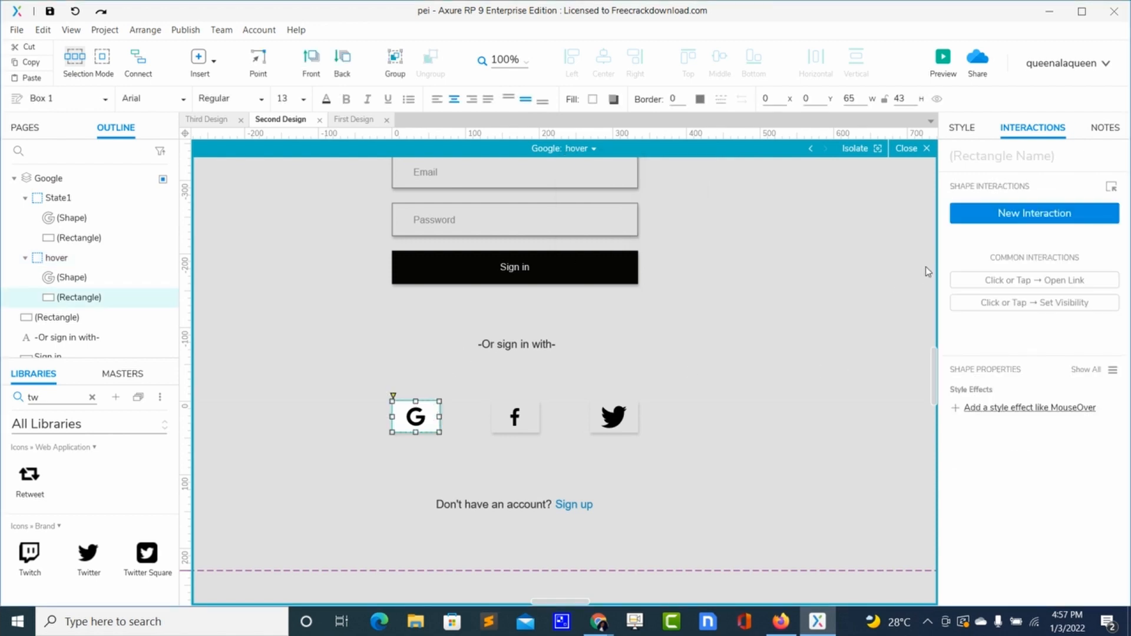
click(989, 219)
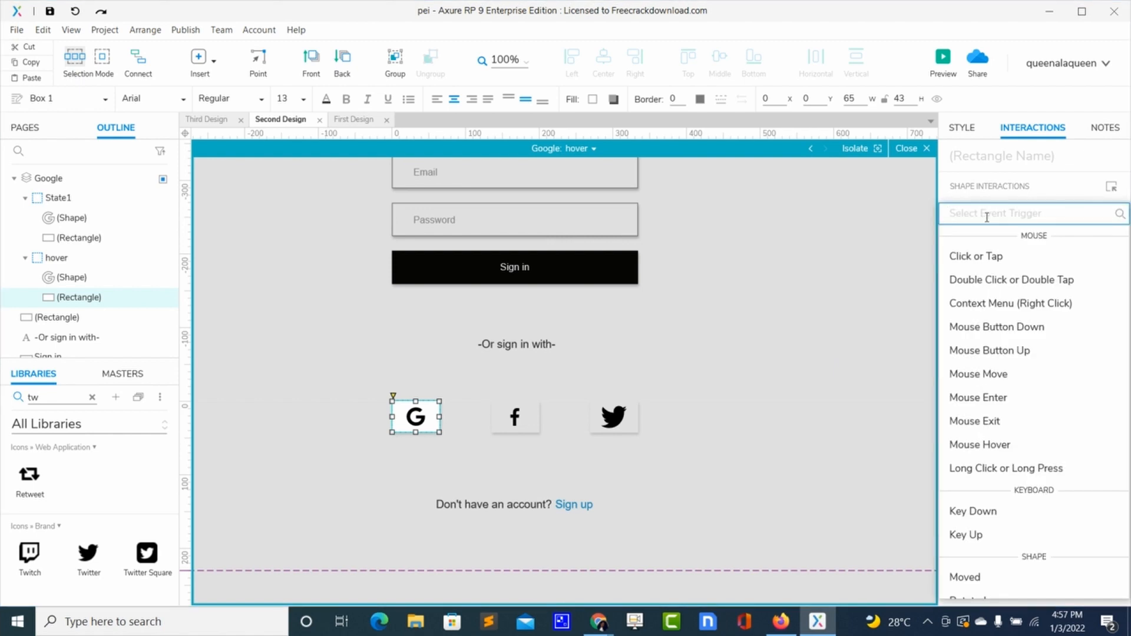
click(970, 139)
click(970, 127)
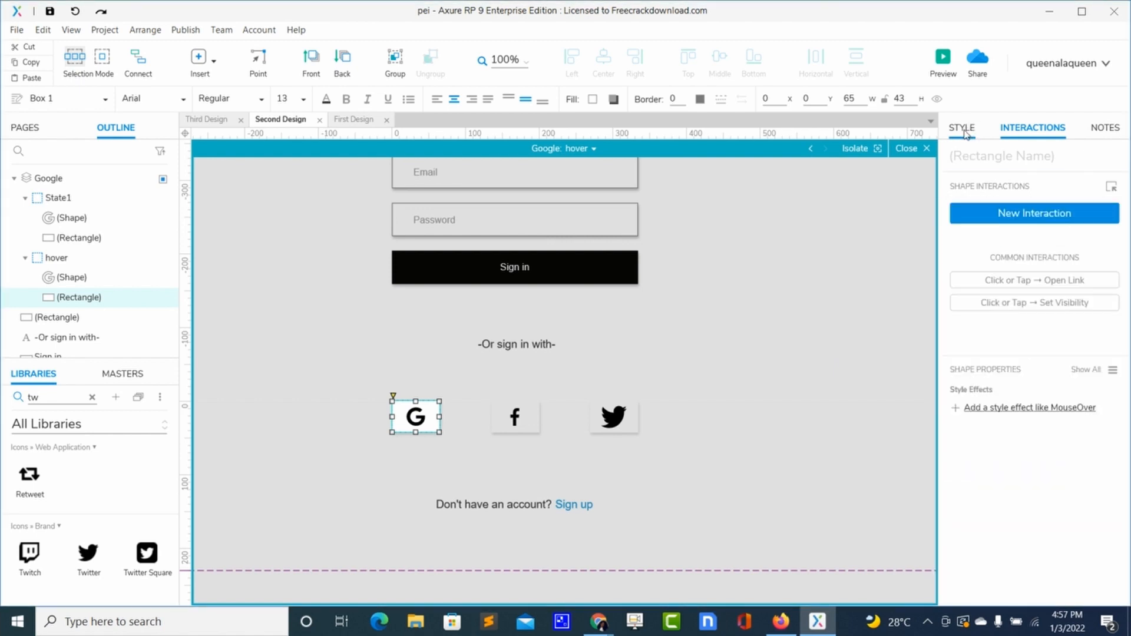
click(1024, 488)
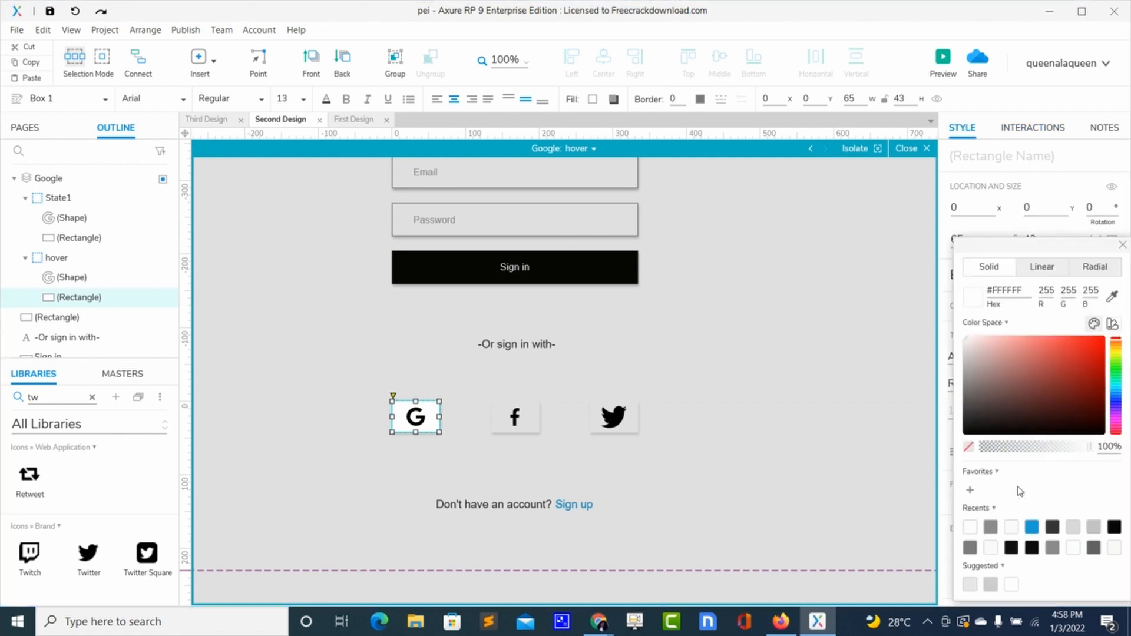
click(989, 433)
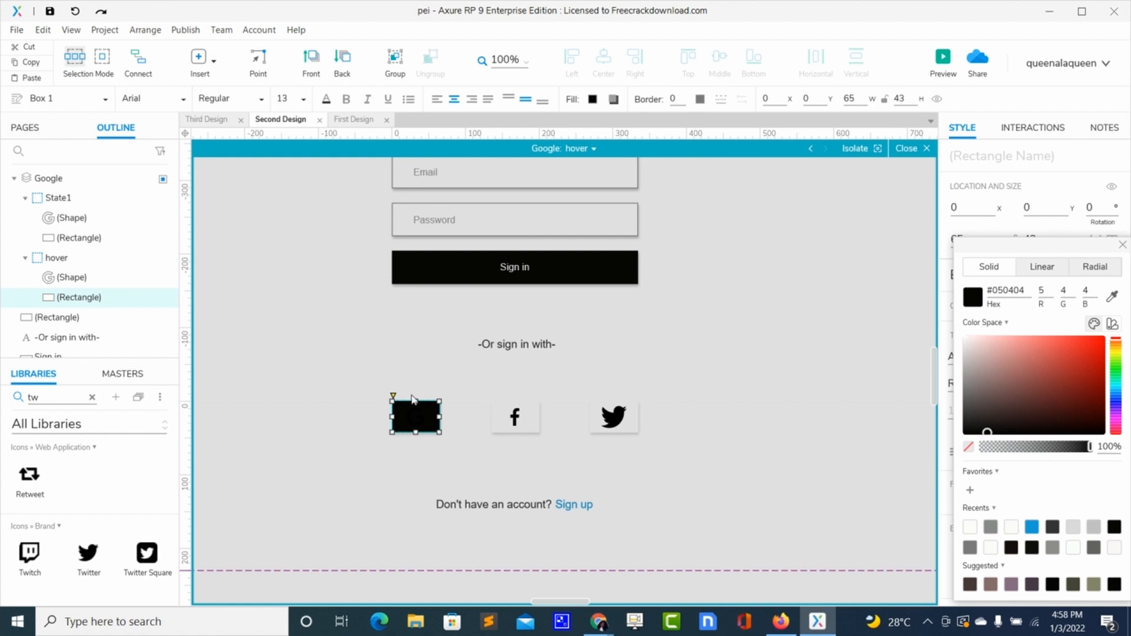
- Set the Google icon's fill in the hover state to near-white #FDFBFB
click(415, 416)
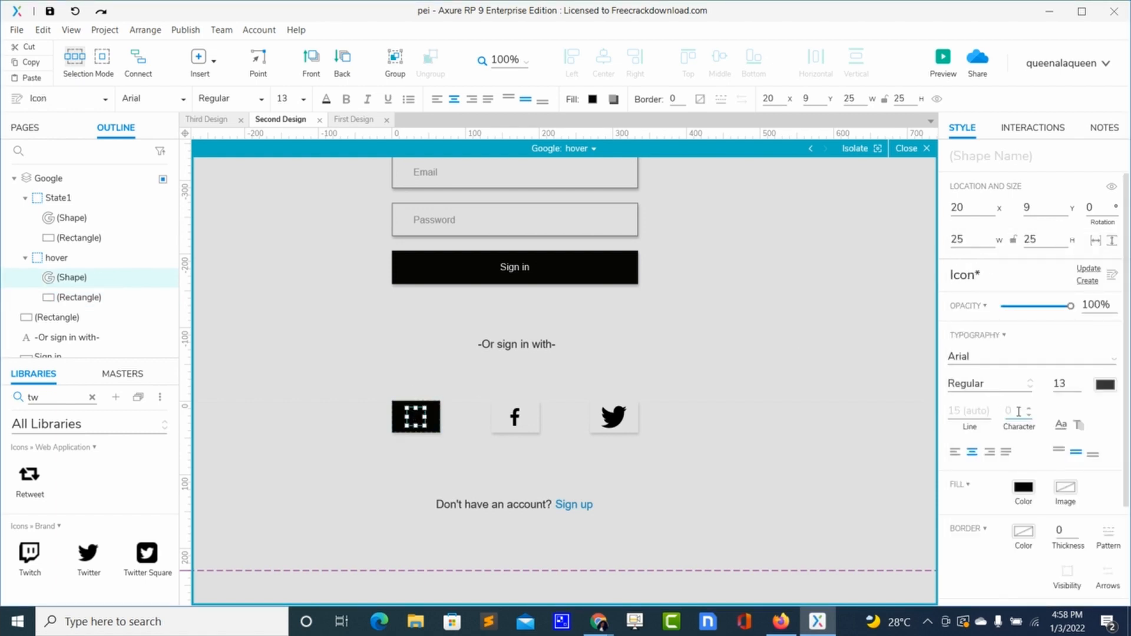
click(1024, 487)
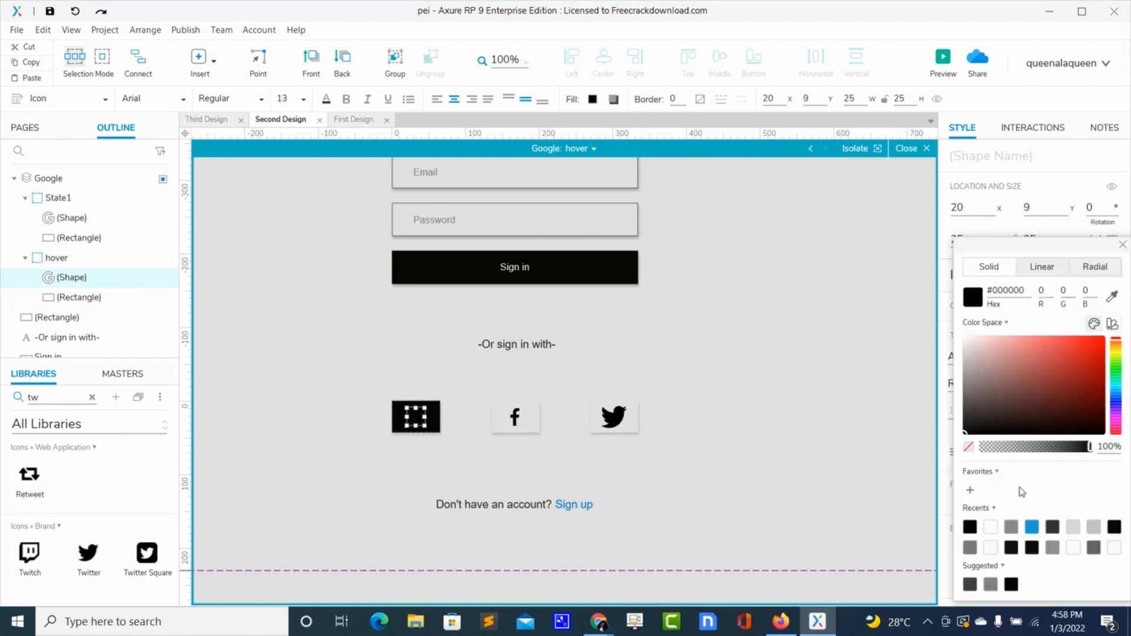
click(965, 339)
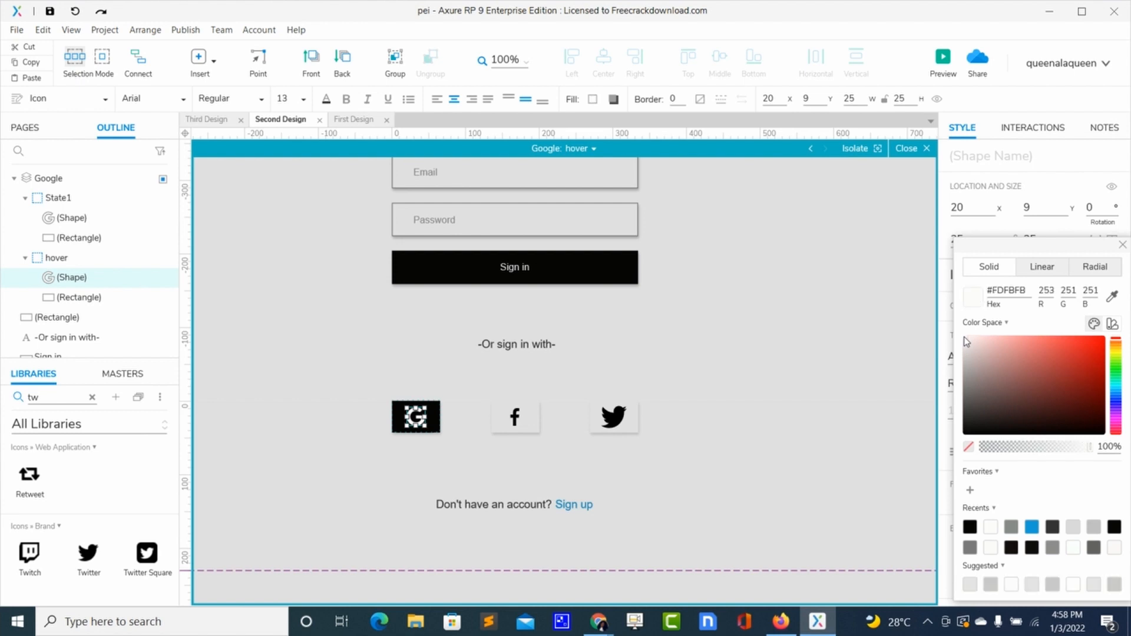
click(1122, 246)
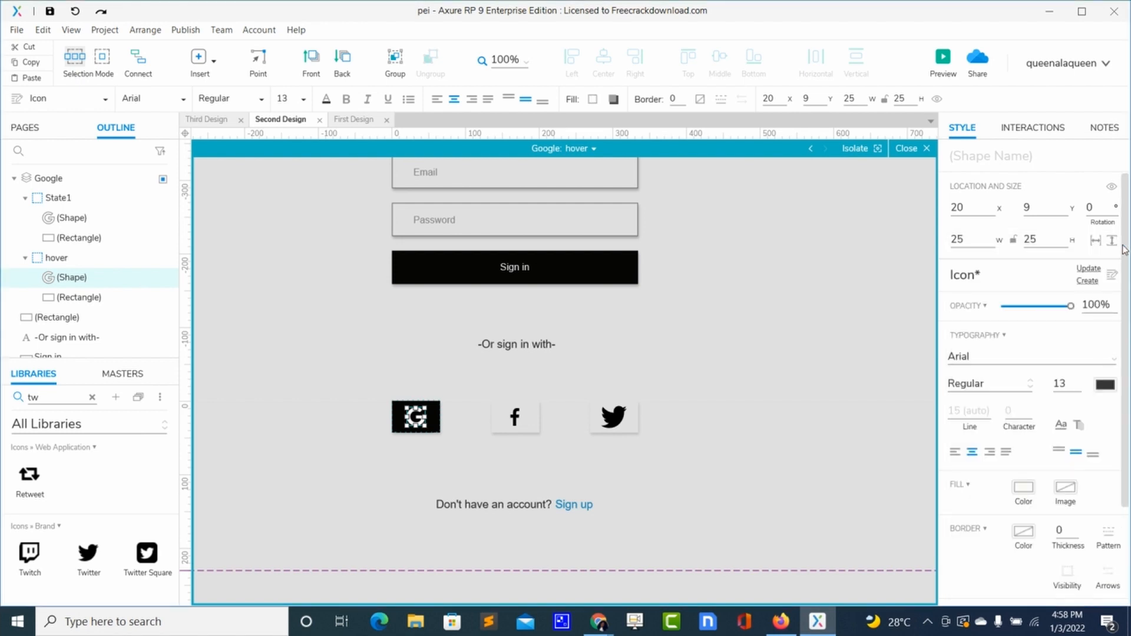
click(722, 407)
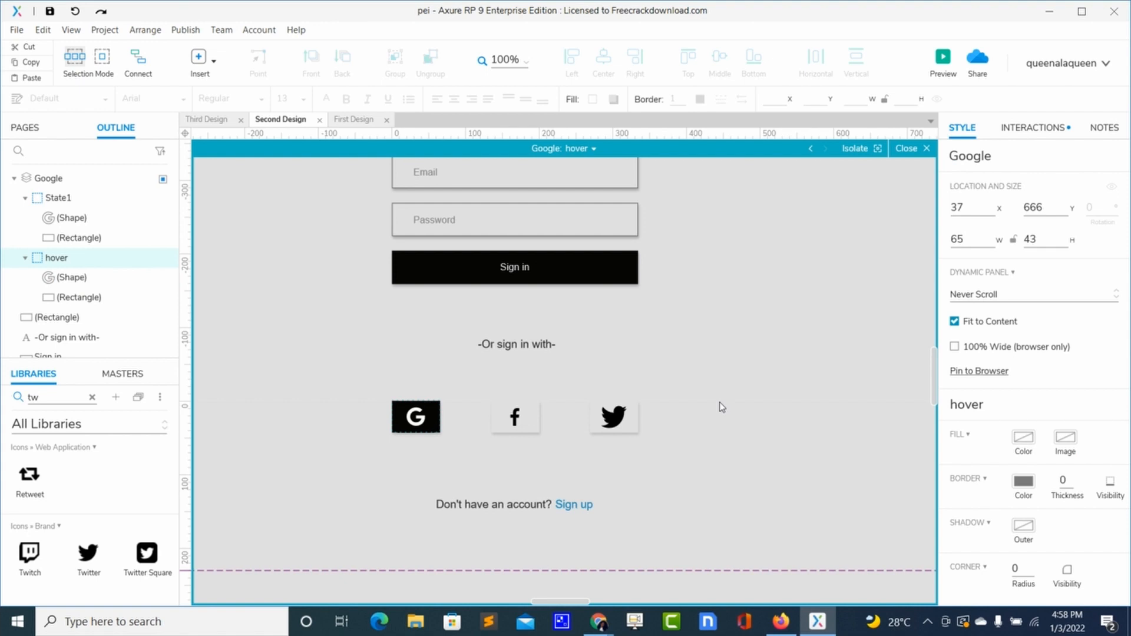
- Close the panel editor and preview the page in the browser to test the Google icon hover
key(Escape)
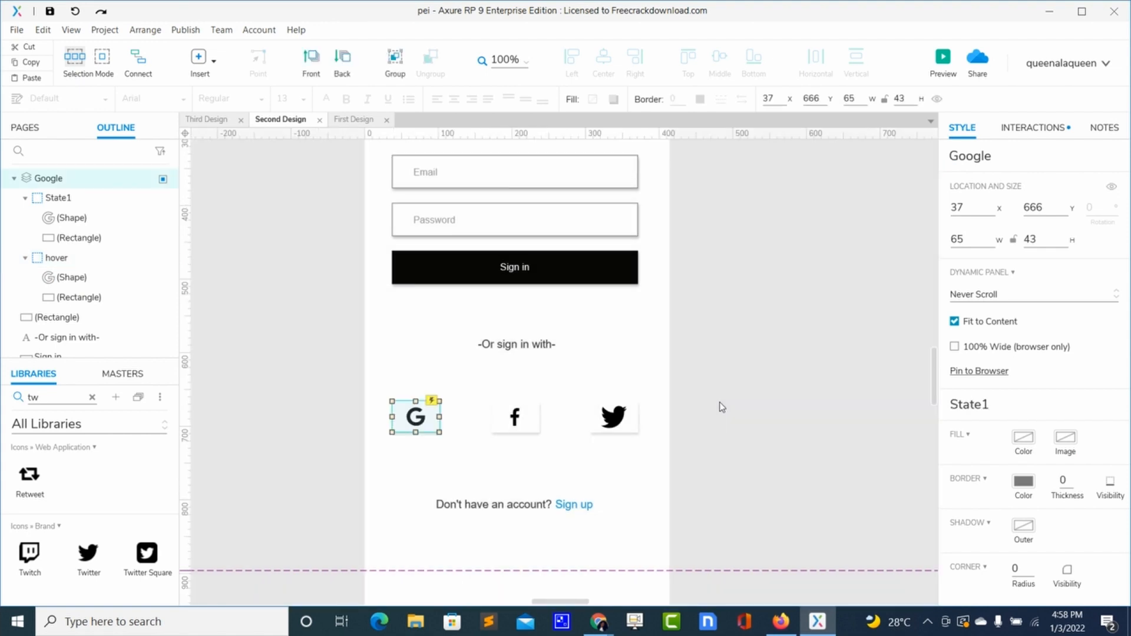
click(943, 59)
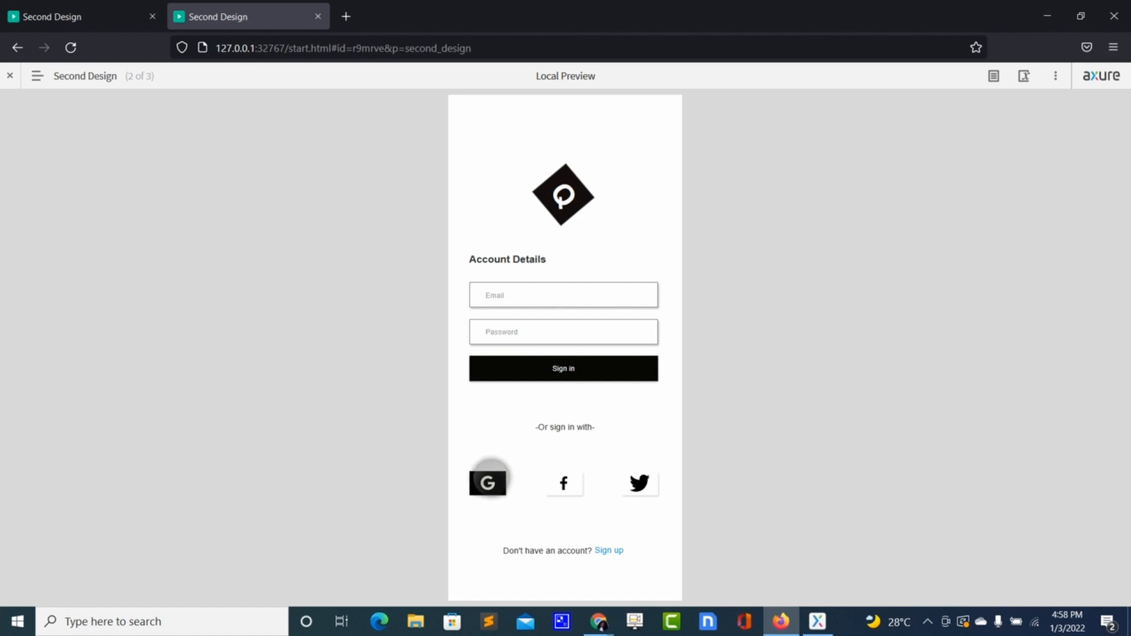
key(alt+Tab)
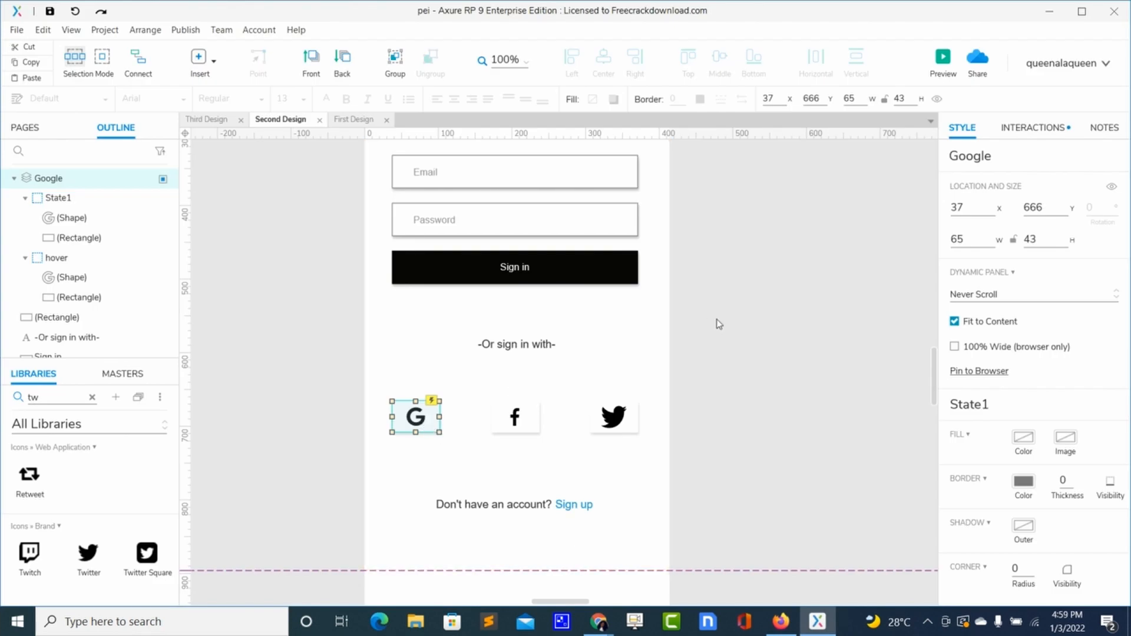
- Add a Mouse Exit interaction that sets the Google panel back to State1
click(1036, 128)
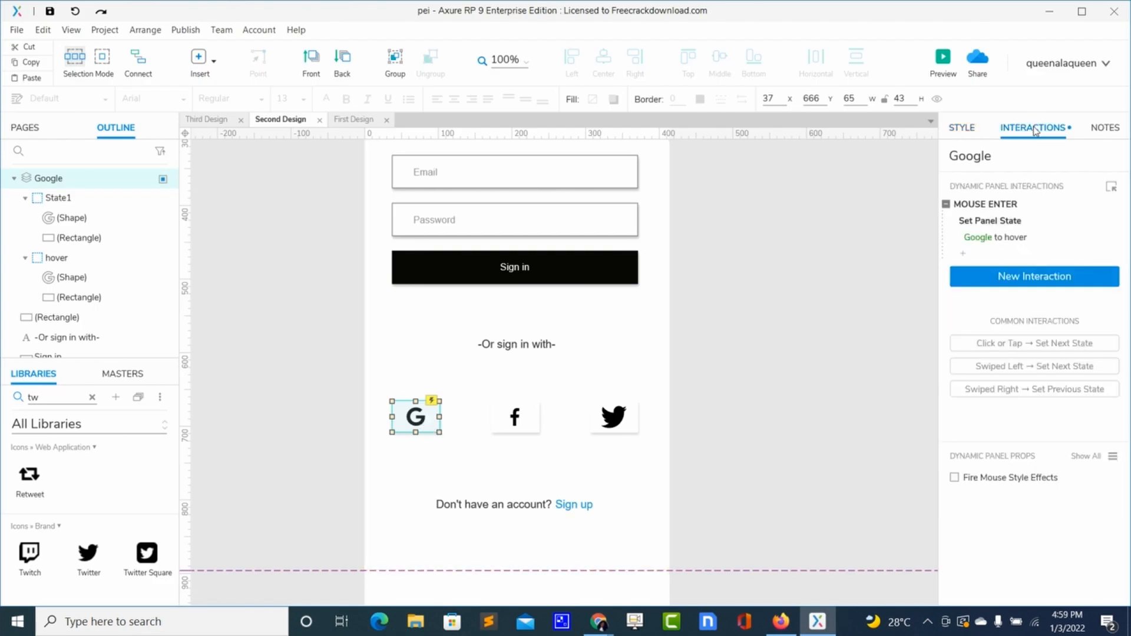
click(1112, 189)
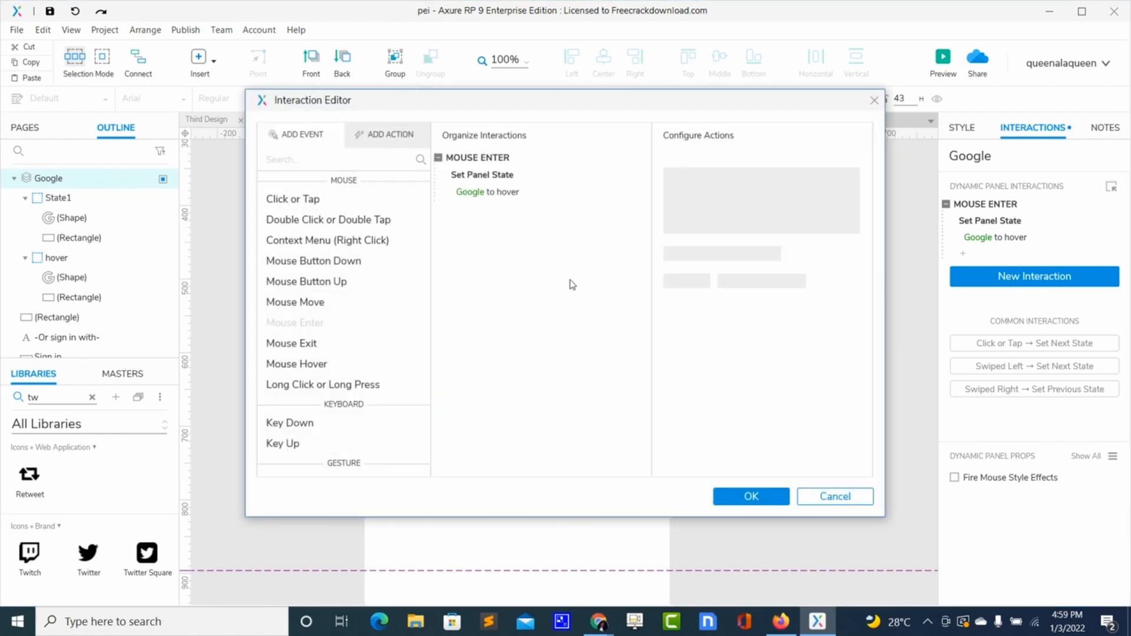
click(321, 346)
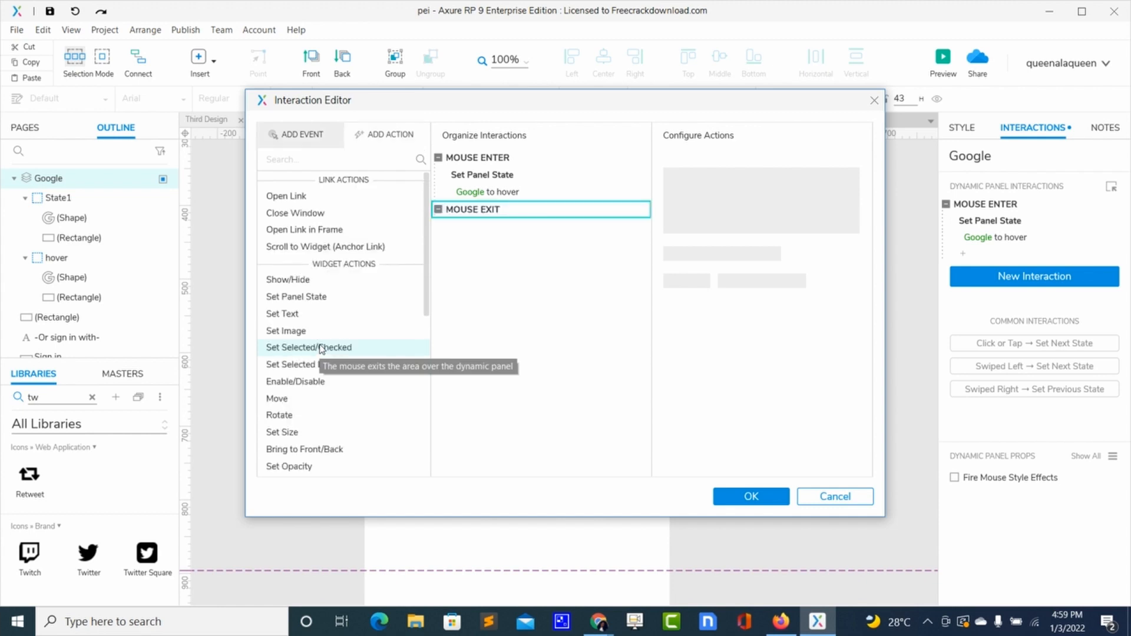
click(757, 499)
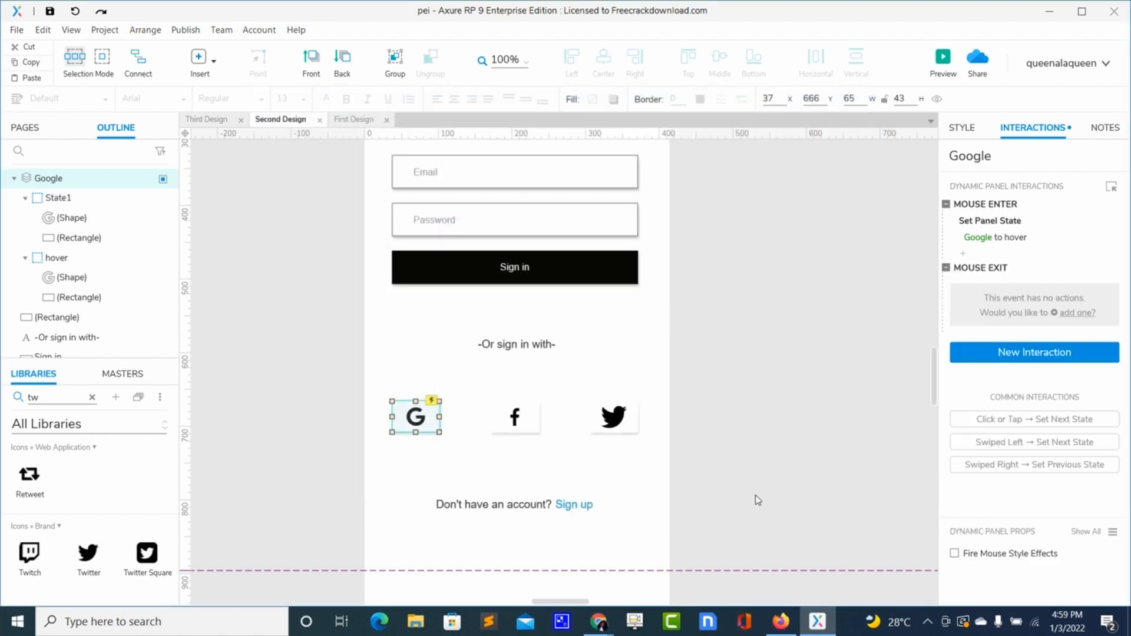
click(1077, 313)
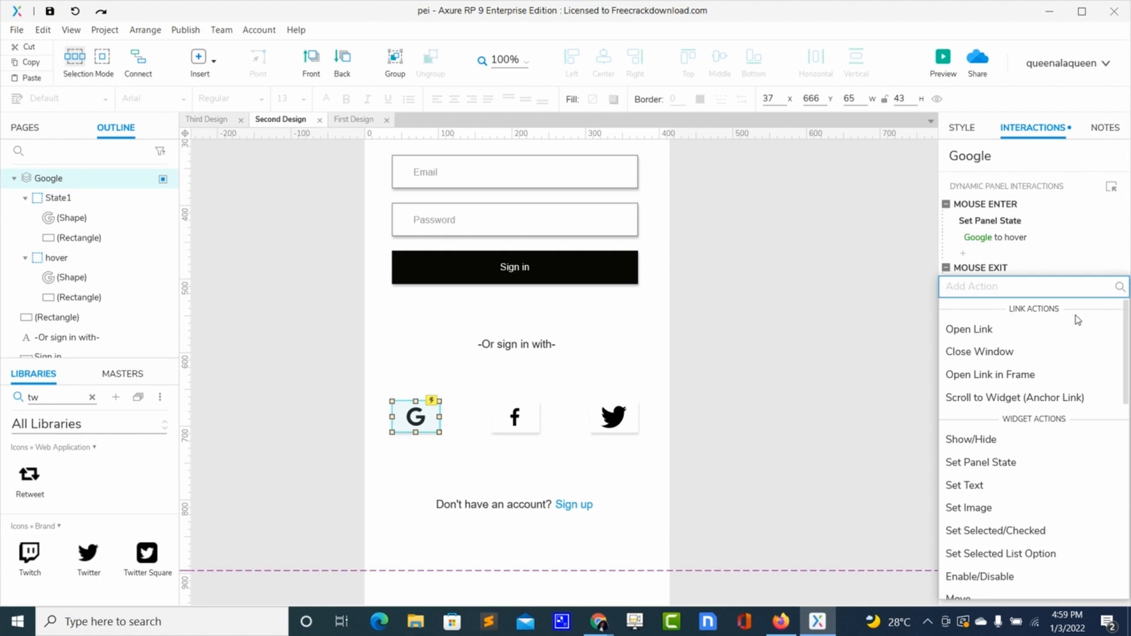
click(994, 463)
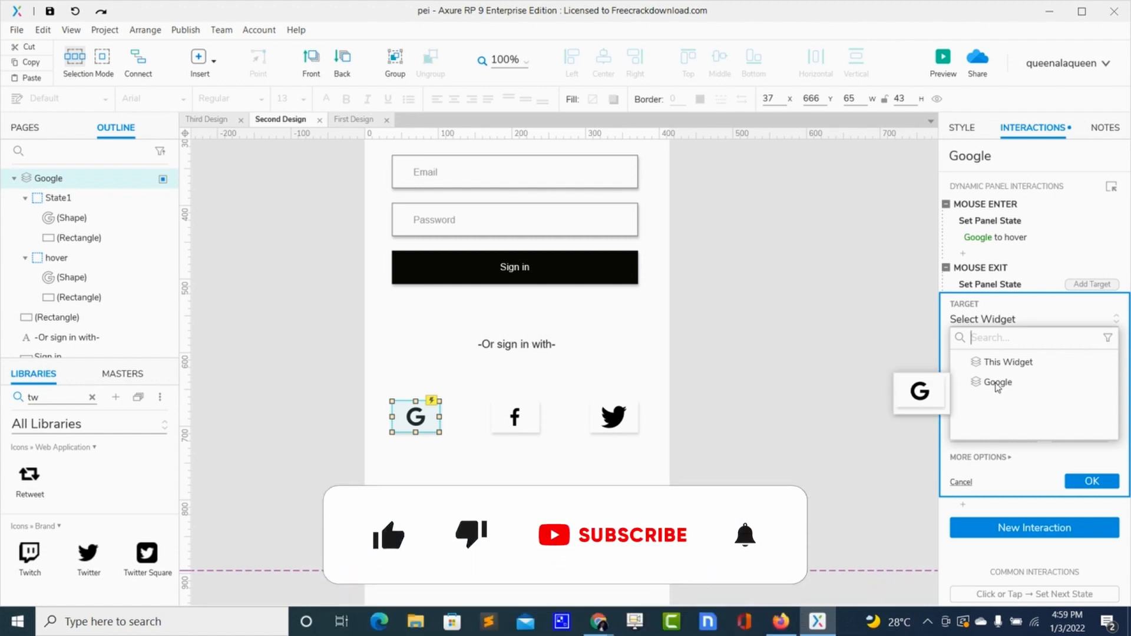
click(998, 383)
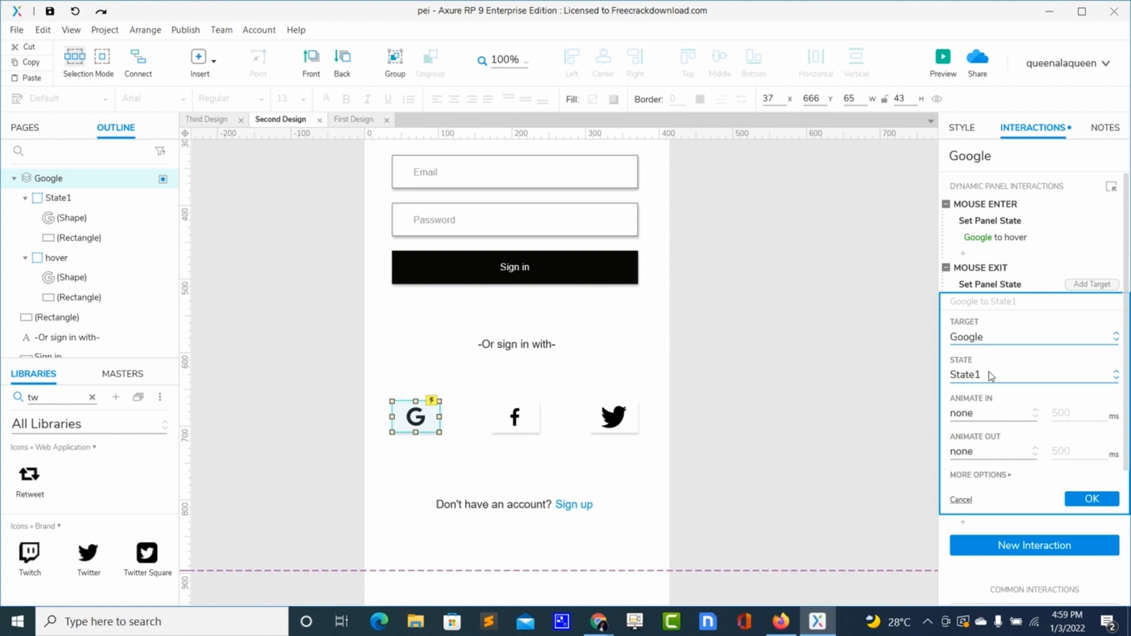
click(1090, 500)
click(795, 336)
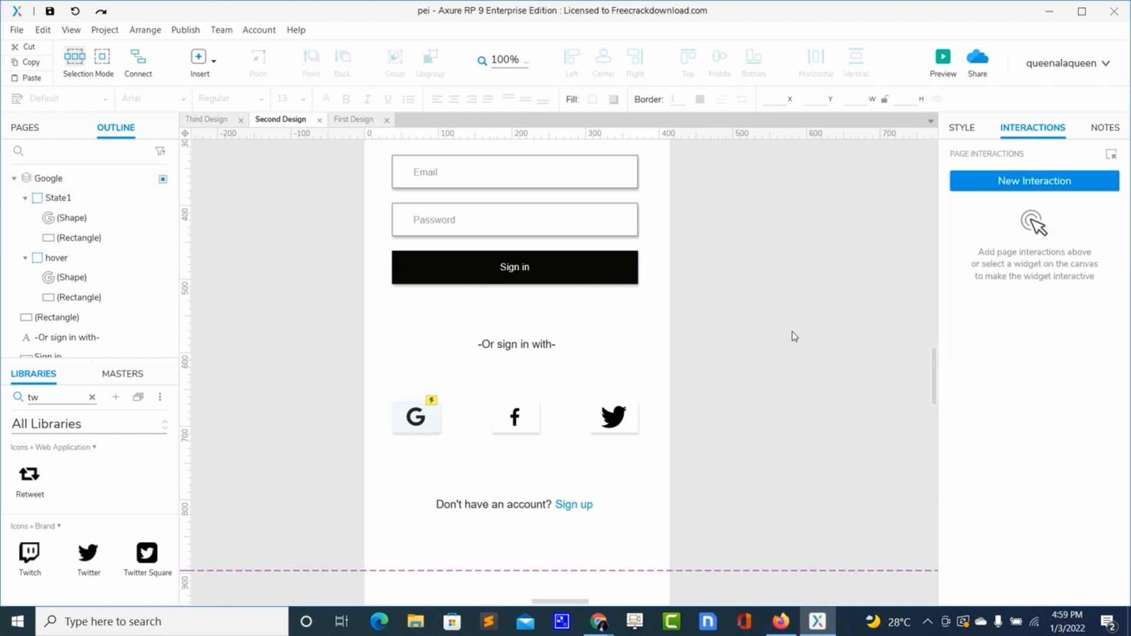
- Preview the page in the browser and test the Google icon's hover and exit behaviour
click(943, 59)
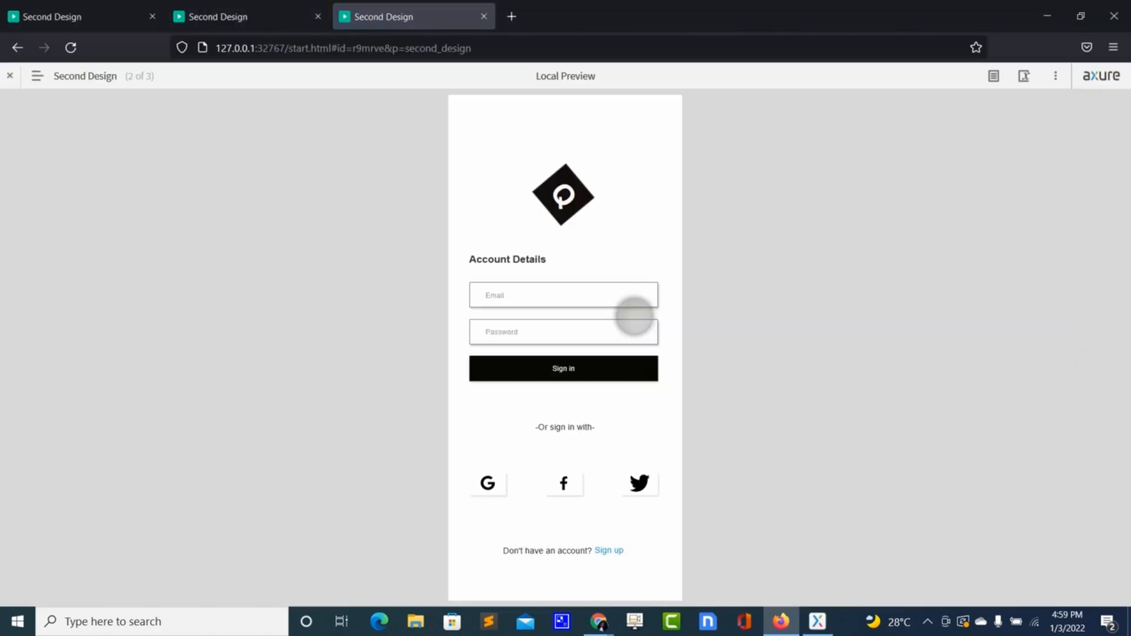
click(480, 482)
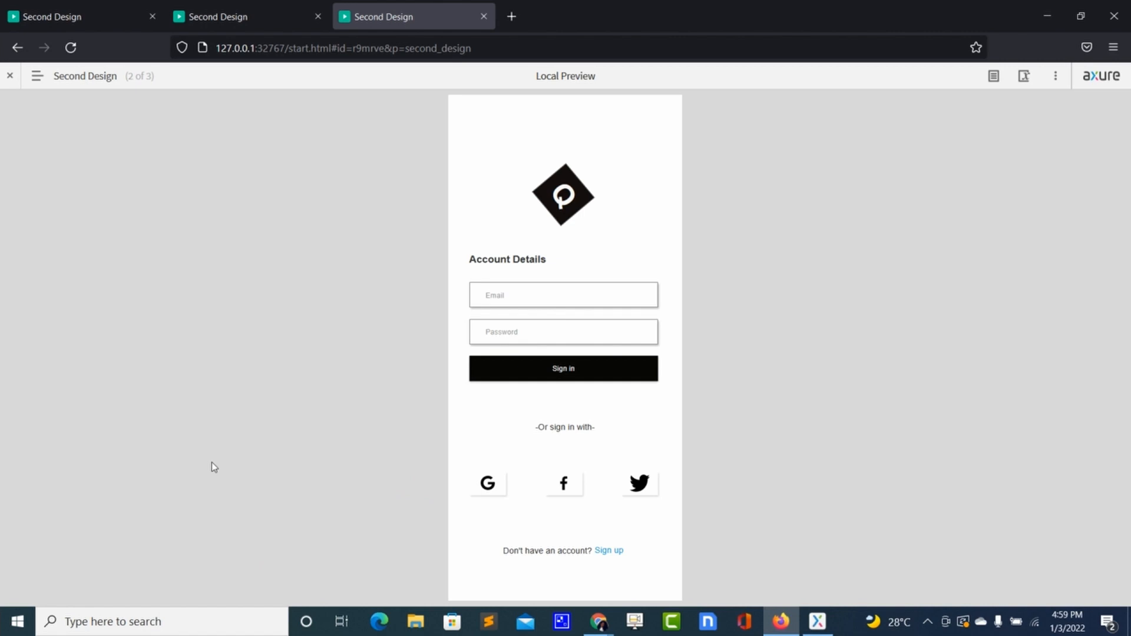
key(alt+Tab)
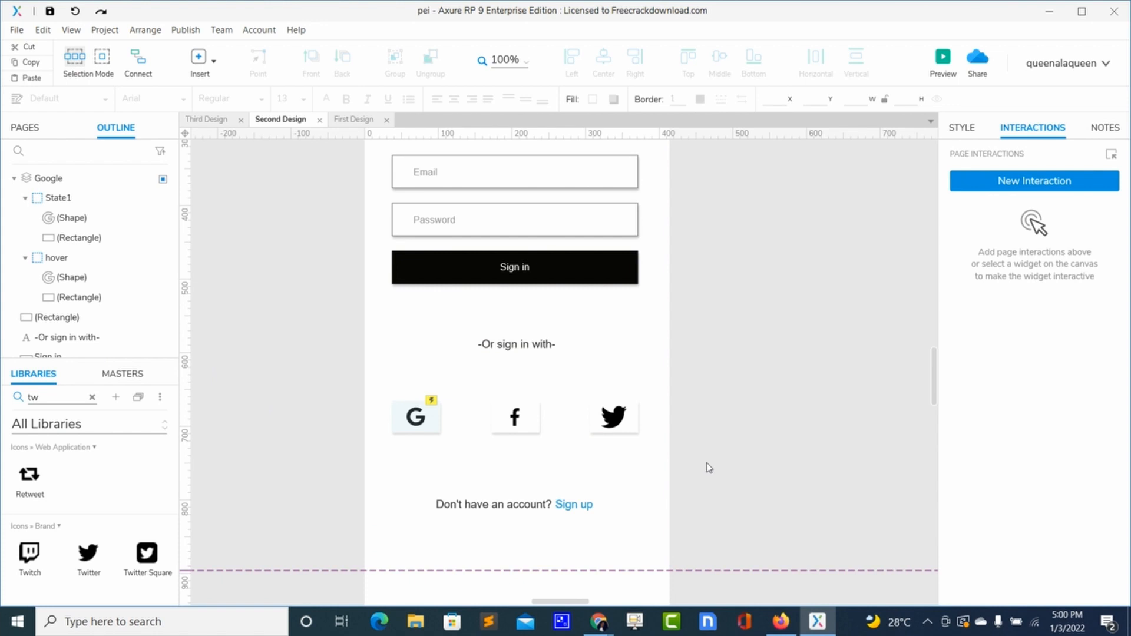
- Give the Sign up link a Click or Tap interaction that opens the Third Design page
click(577, 505)
click(579, 506)
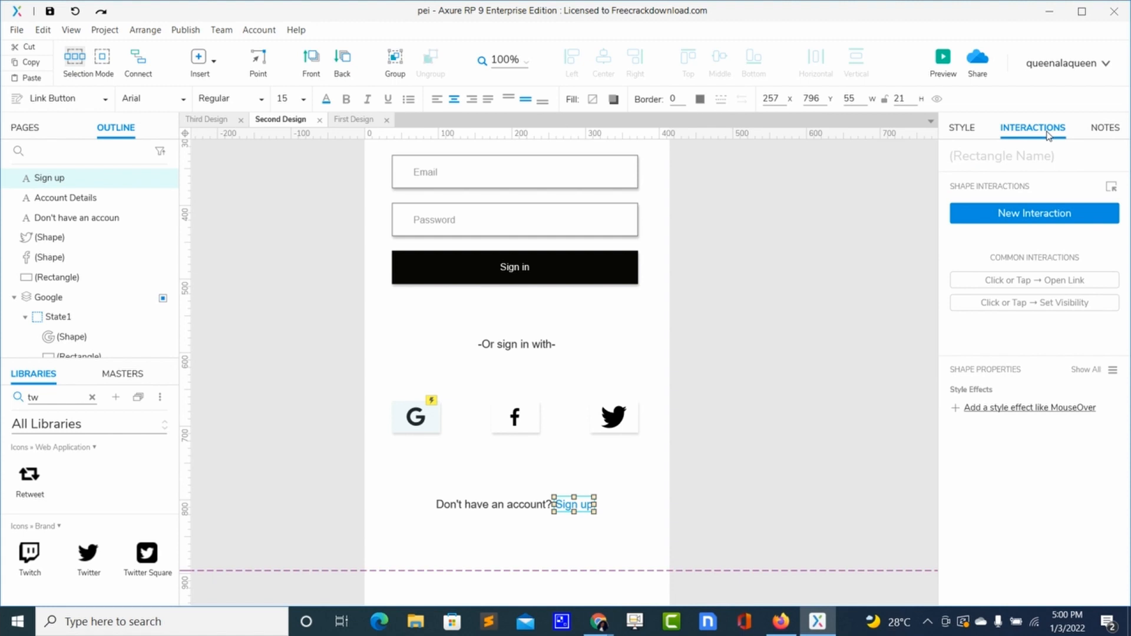
click(1016, 218)
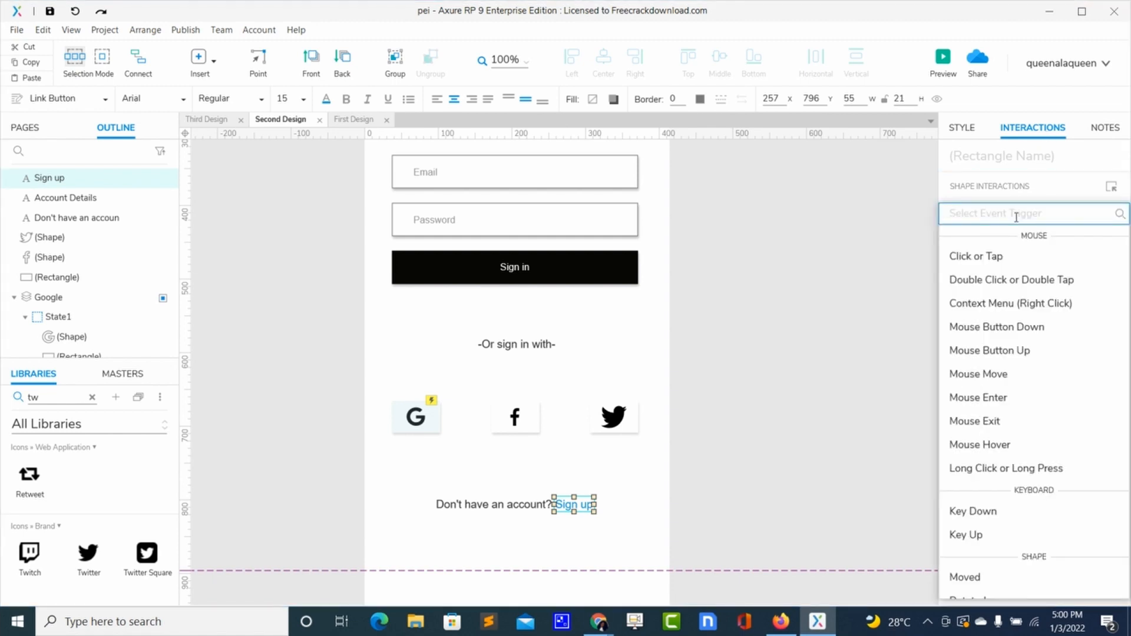
click(981, 260)
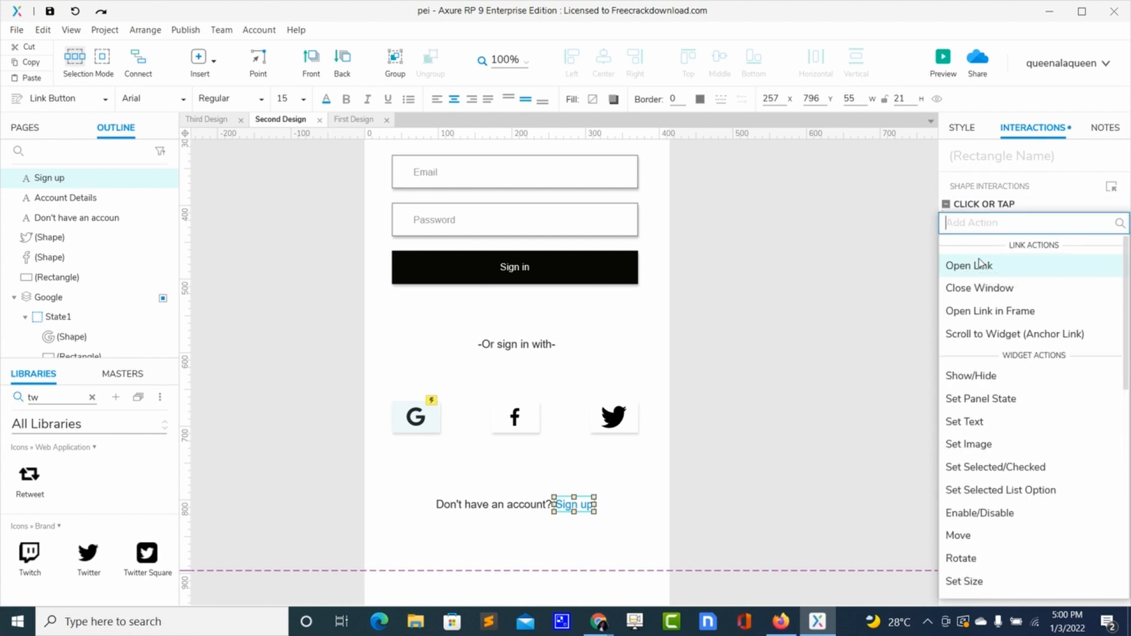
click(975, 266)
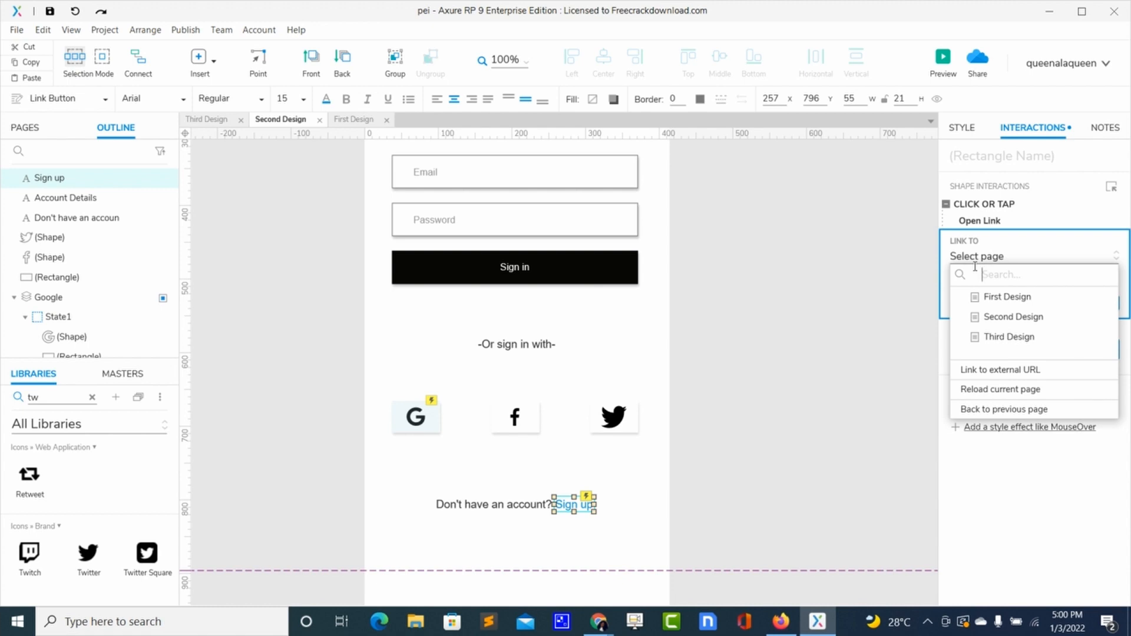
click(1000, 339)
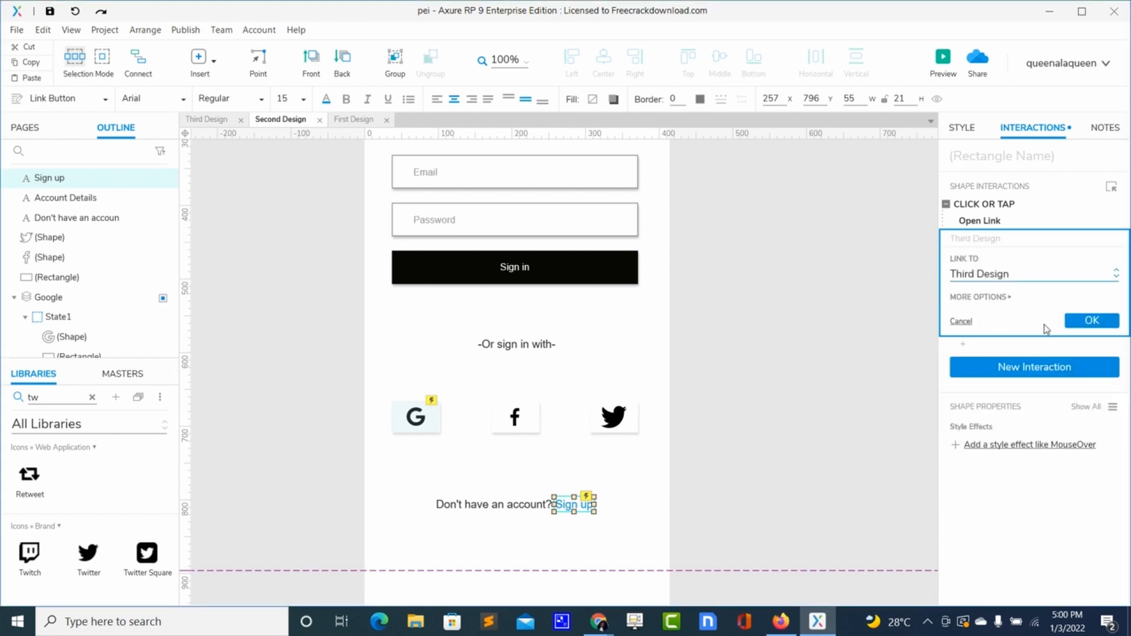
click(1092, 321)
- Preview the Second Design page in the browser and test the Sign up link
click(823, 409)
key(ctrl+period)
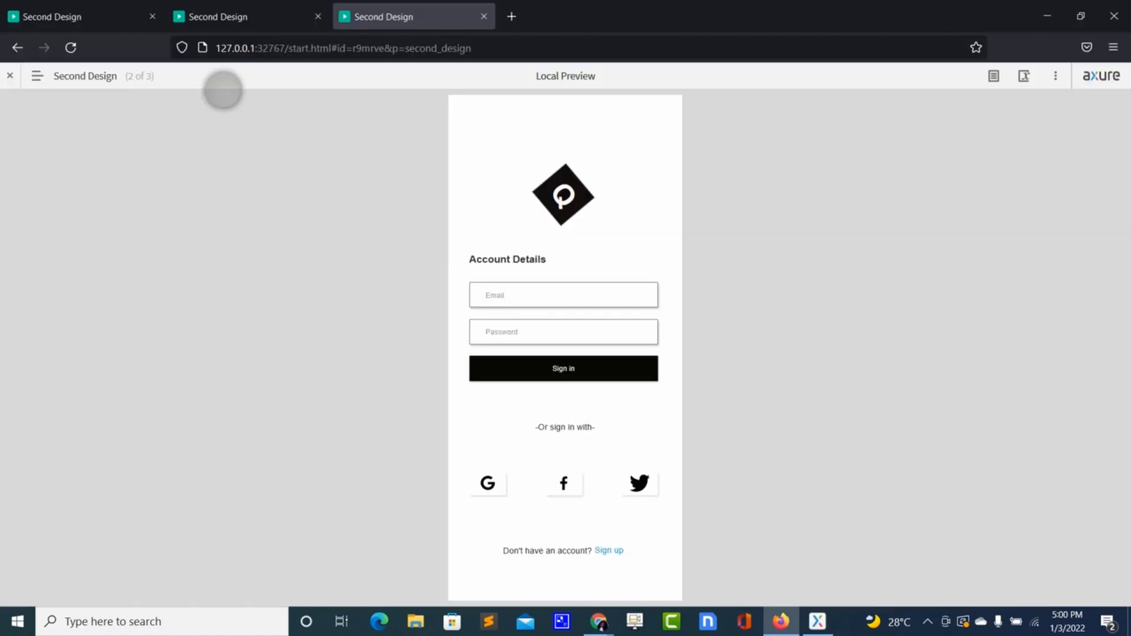
click(72, 50)
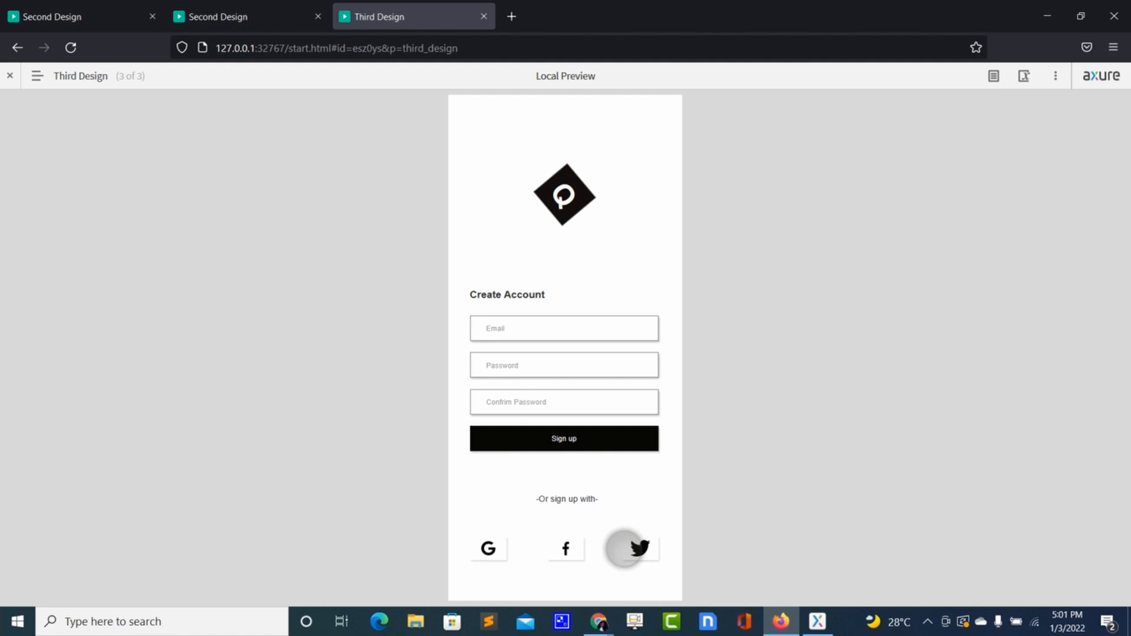
- On the Third Design page, make the Sign up button open the Second Design page on click or tap
key(alt+Tab)
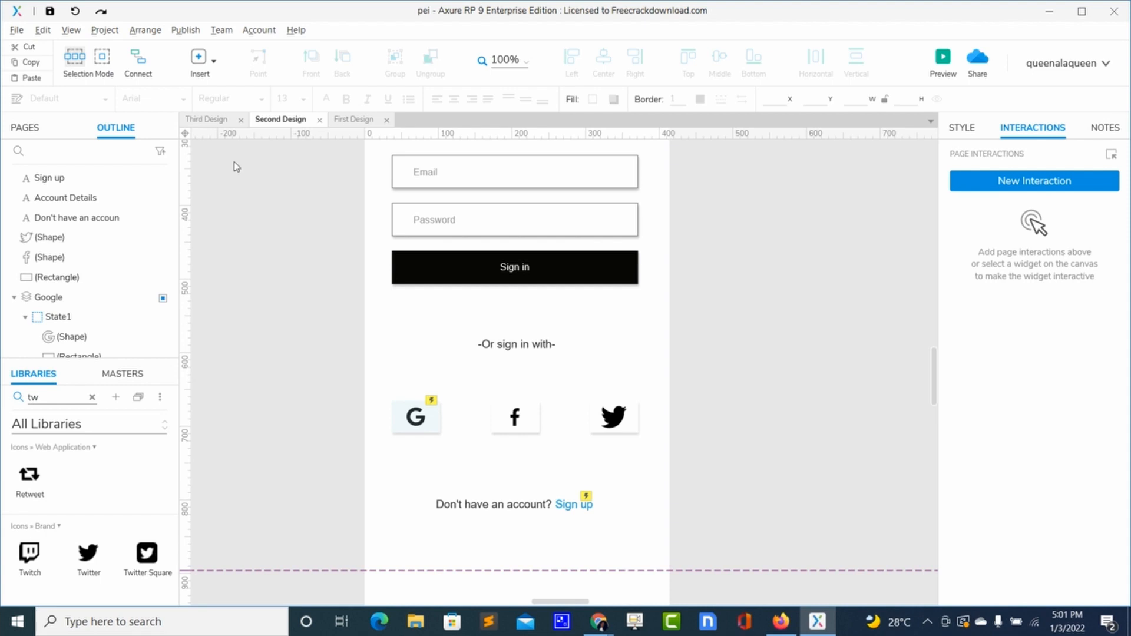
click(209, 121)
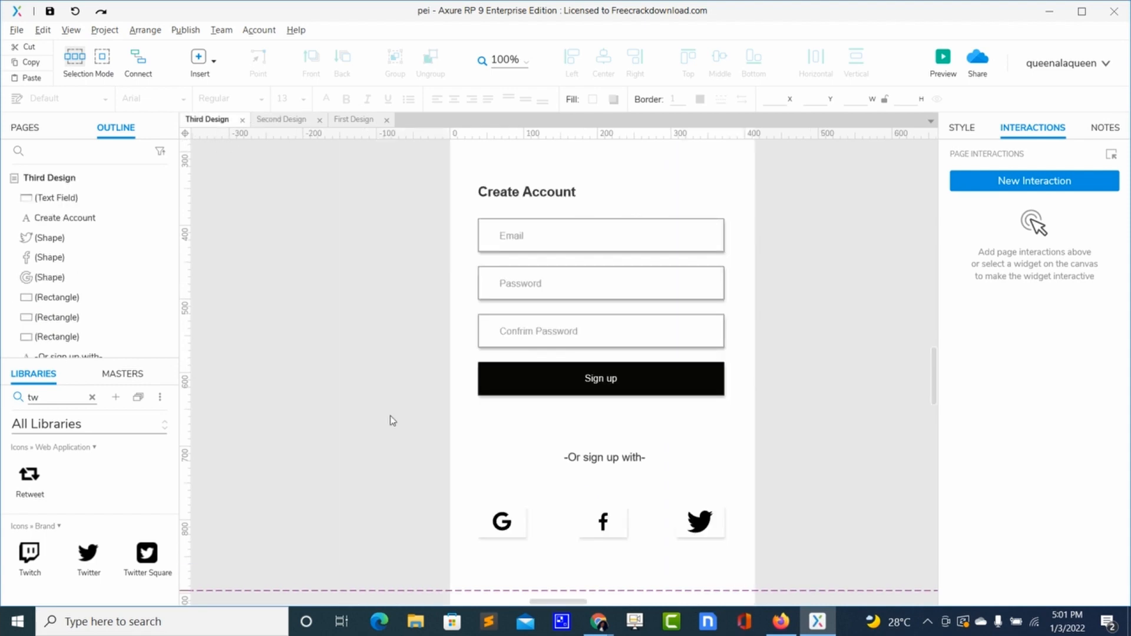
click(693, 386)
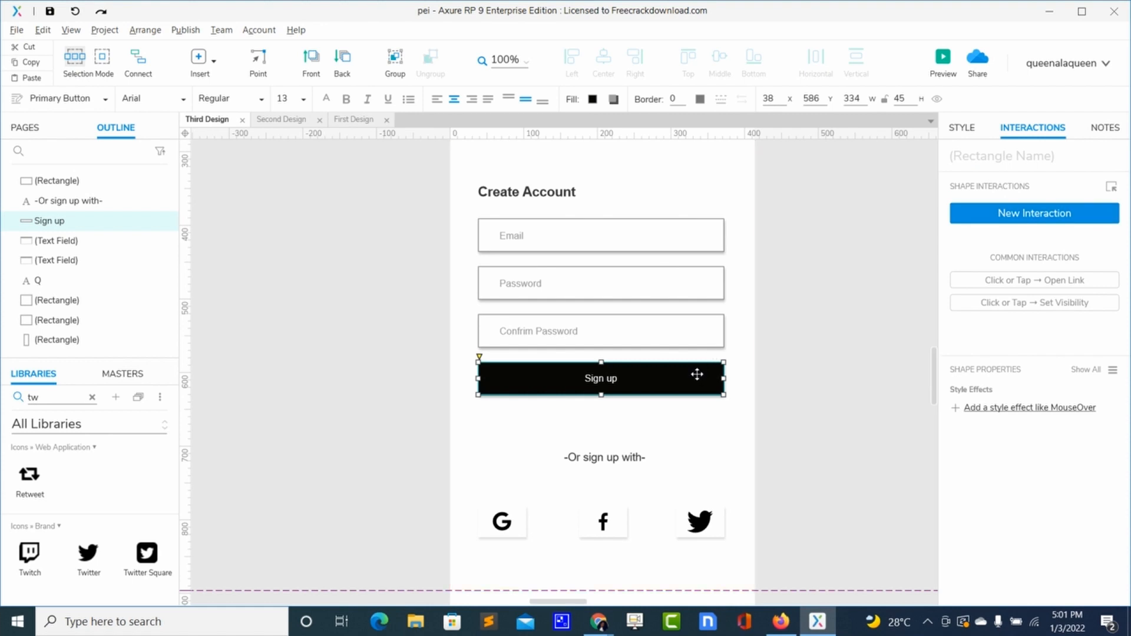
click(995, 212)
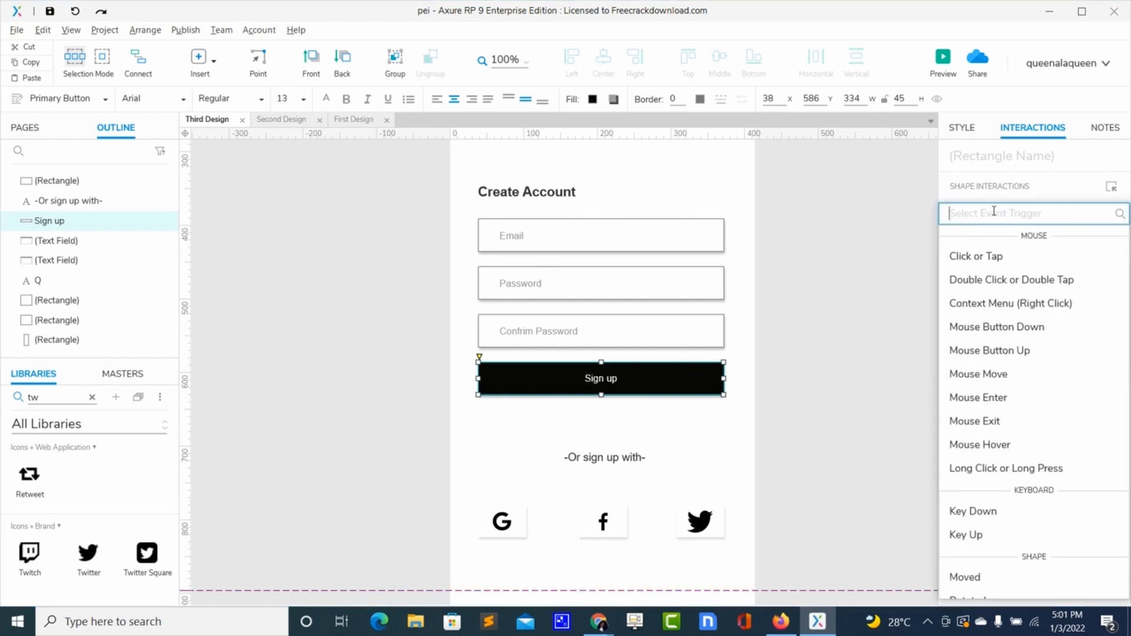
click(974, 256)
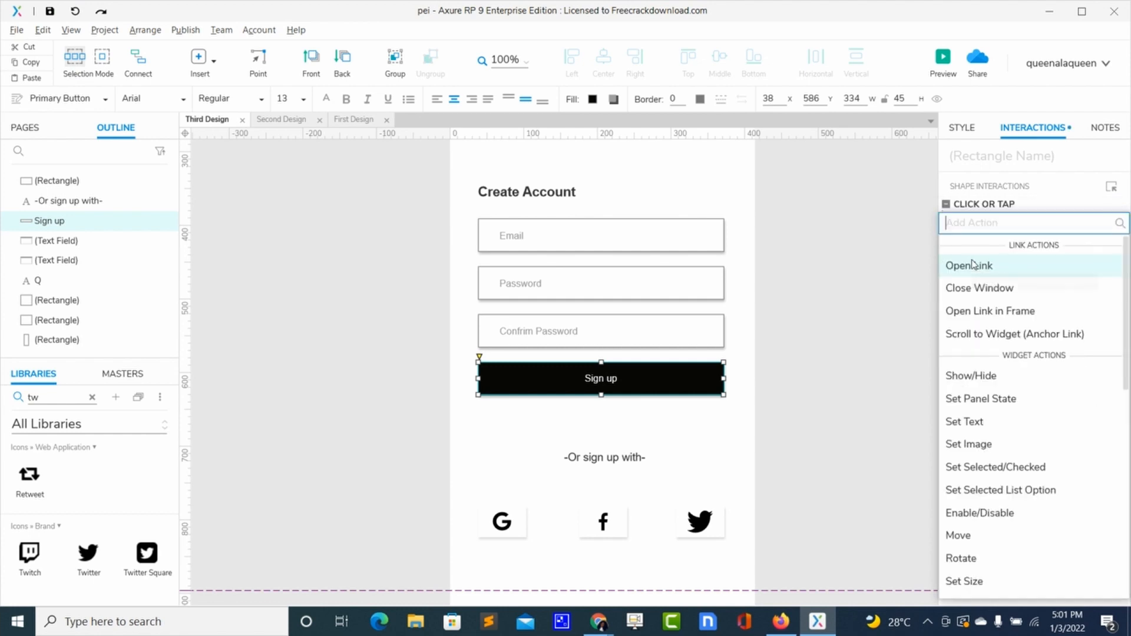
click(971, 268)
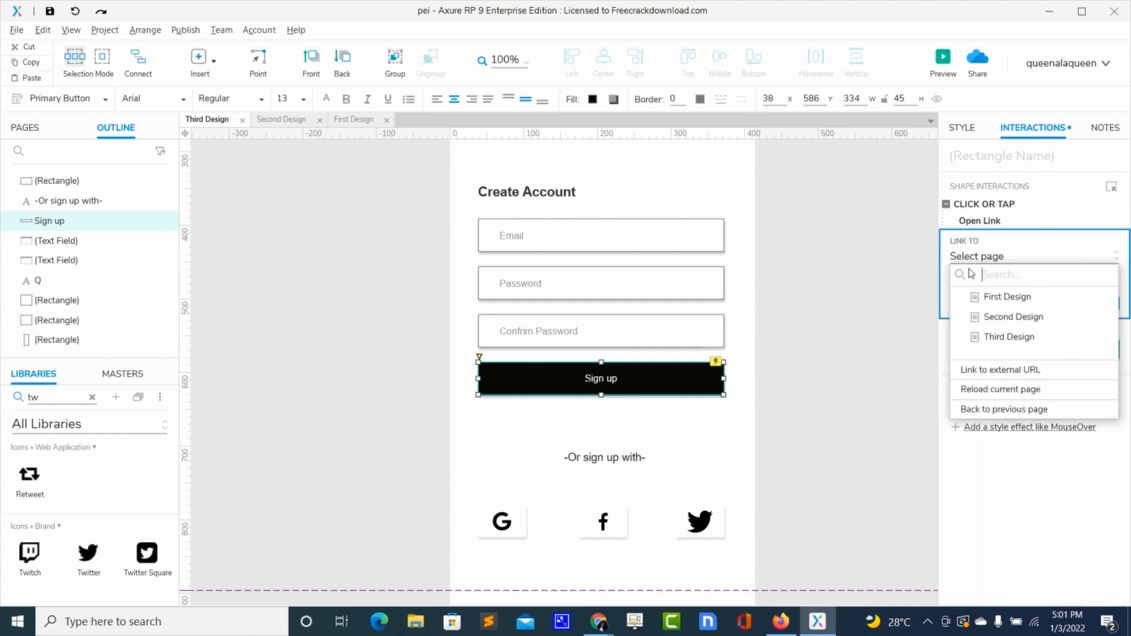
click(1002, 319)
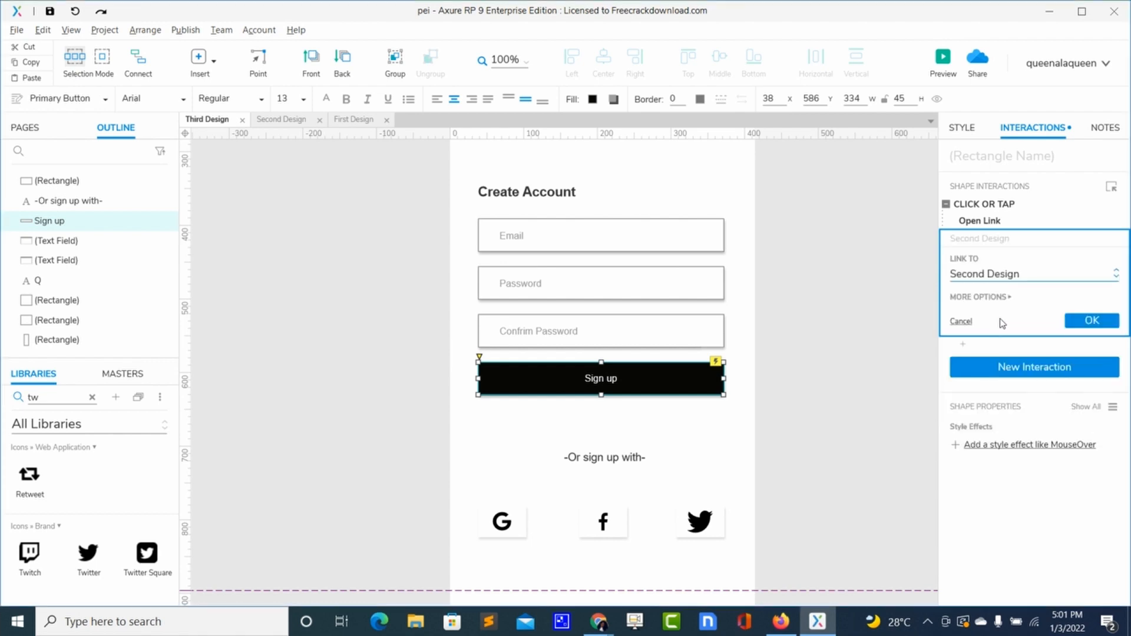
click(1080, 321)
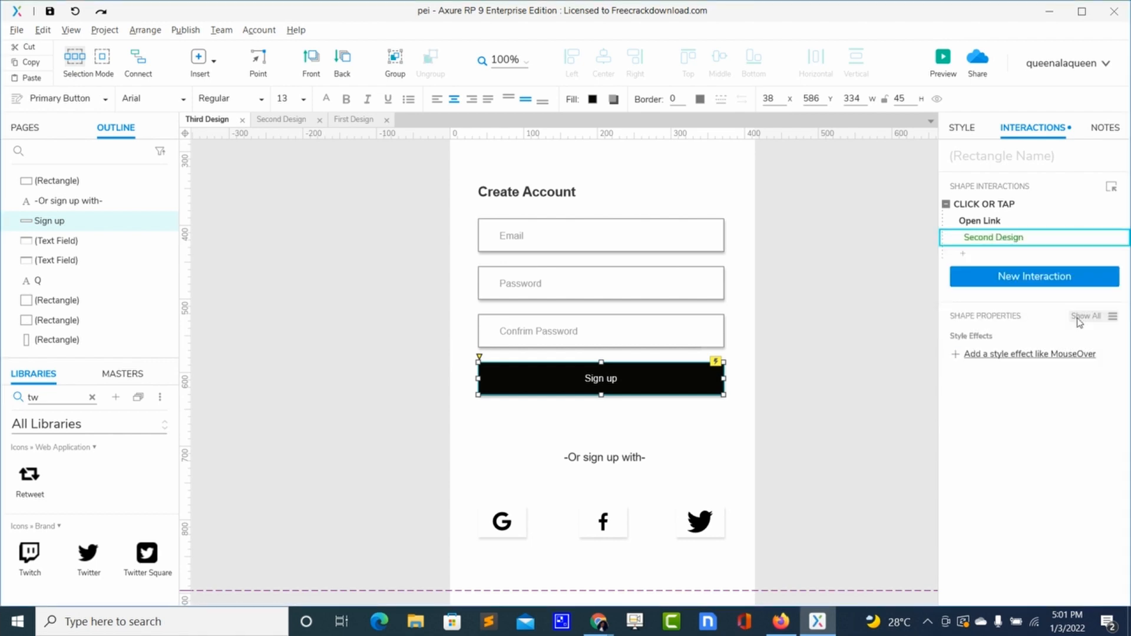
- Preview the Third Design page in the browser and test the Sign up button's link
click(833, 318)
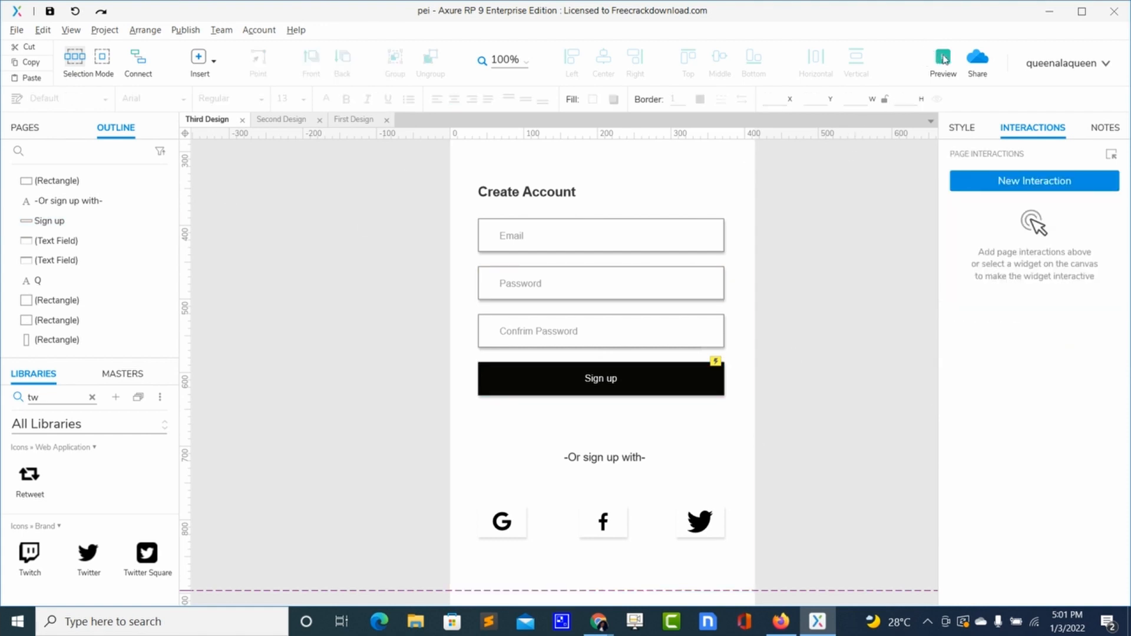
click(943, 58)
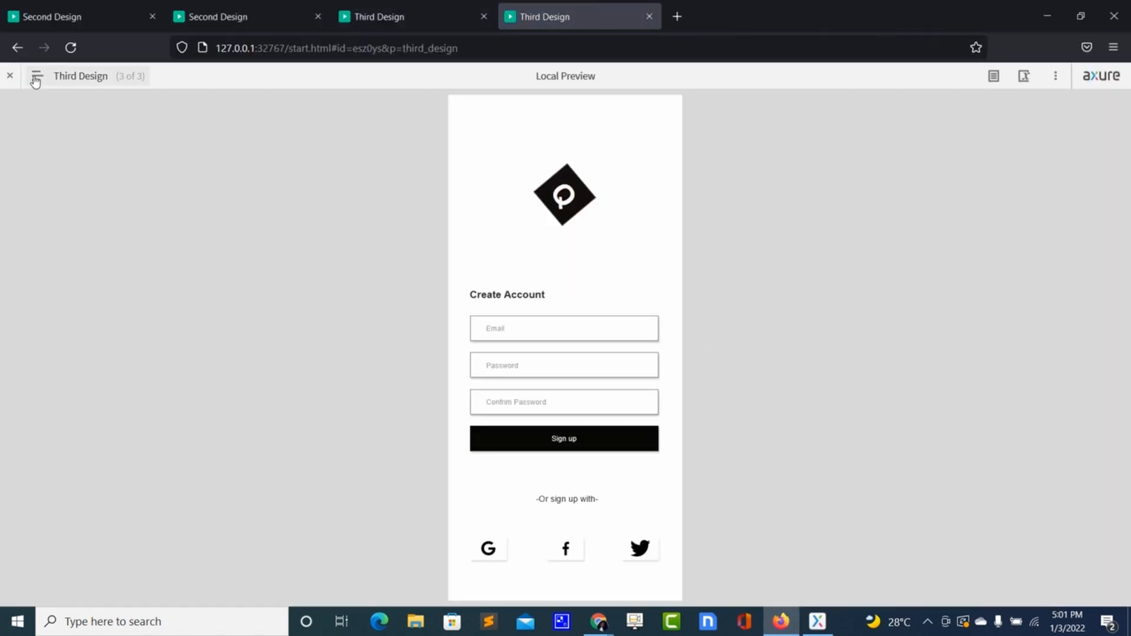
click(71, 48)
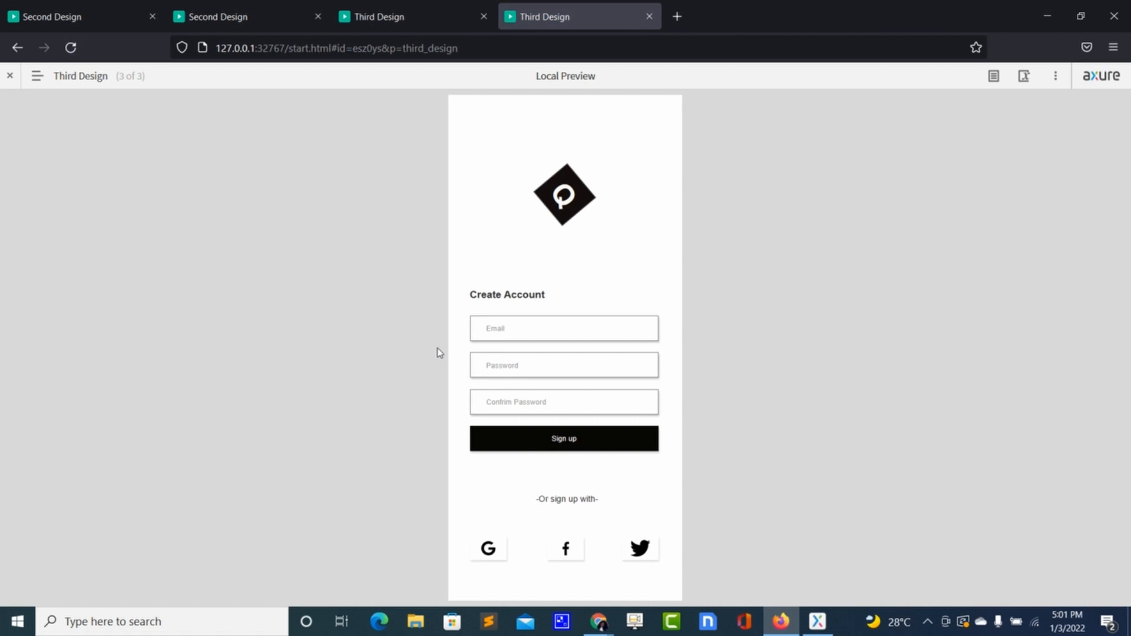
click(470, 440)
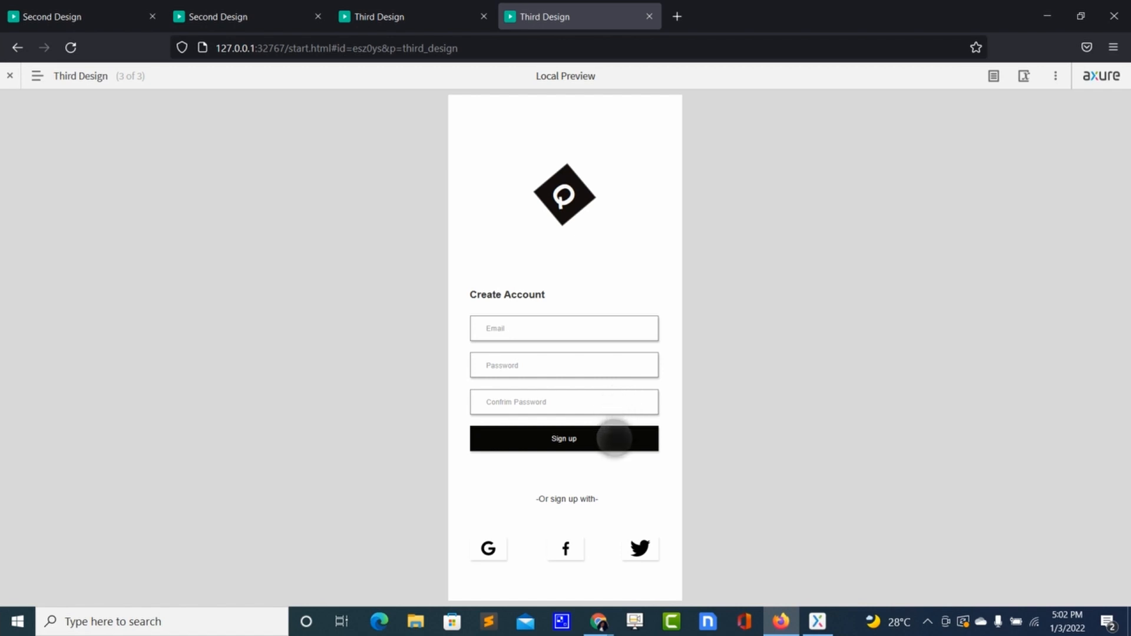
click(615, 439)
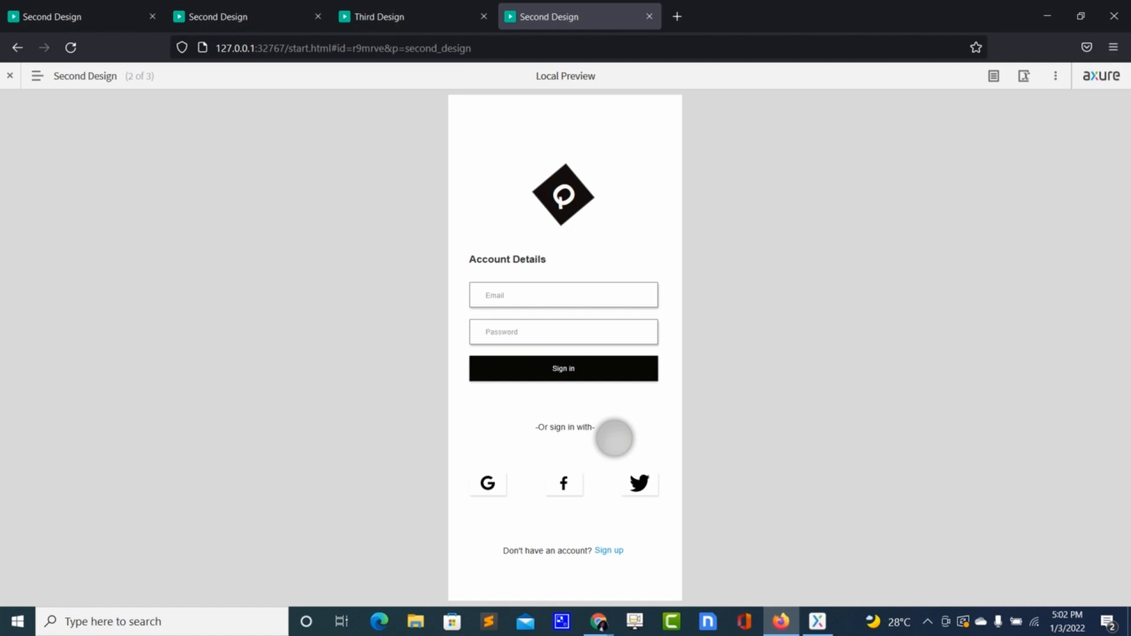
- On the First Design page, add a Page Loaded interaction with a Wait action of 3000 ms
key(alt+Tab)
click(280, 120)
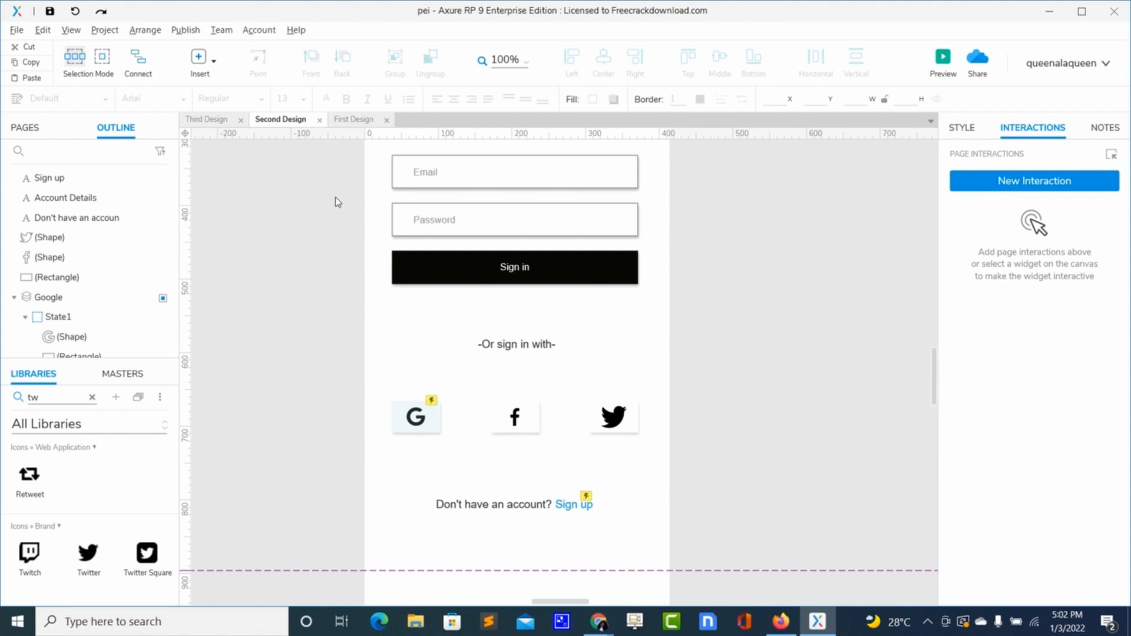
click(352, 120)
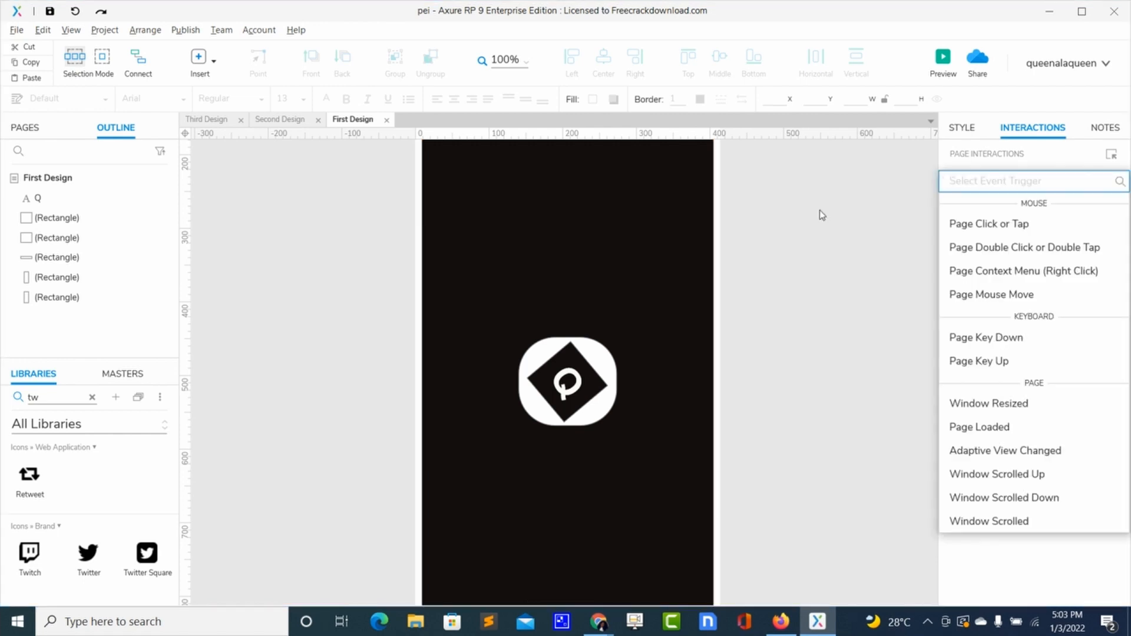
click(821, 214)
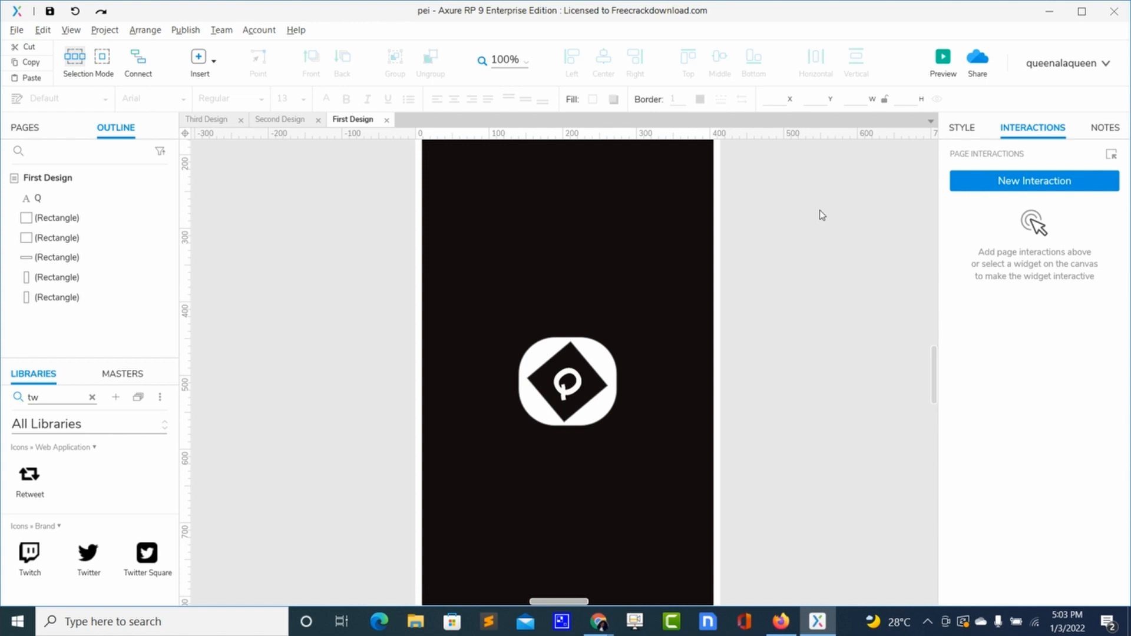
click(976, 185)
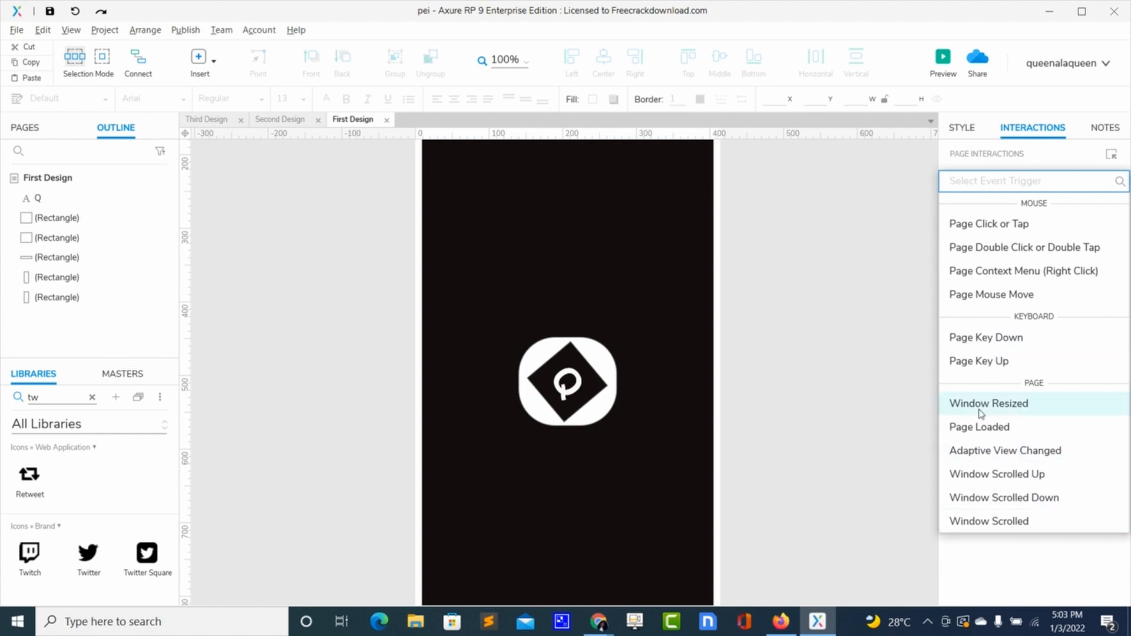
click(972, 432)
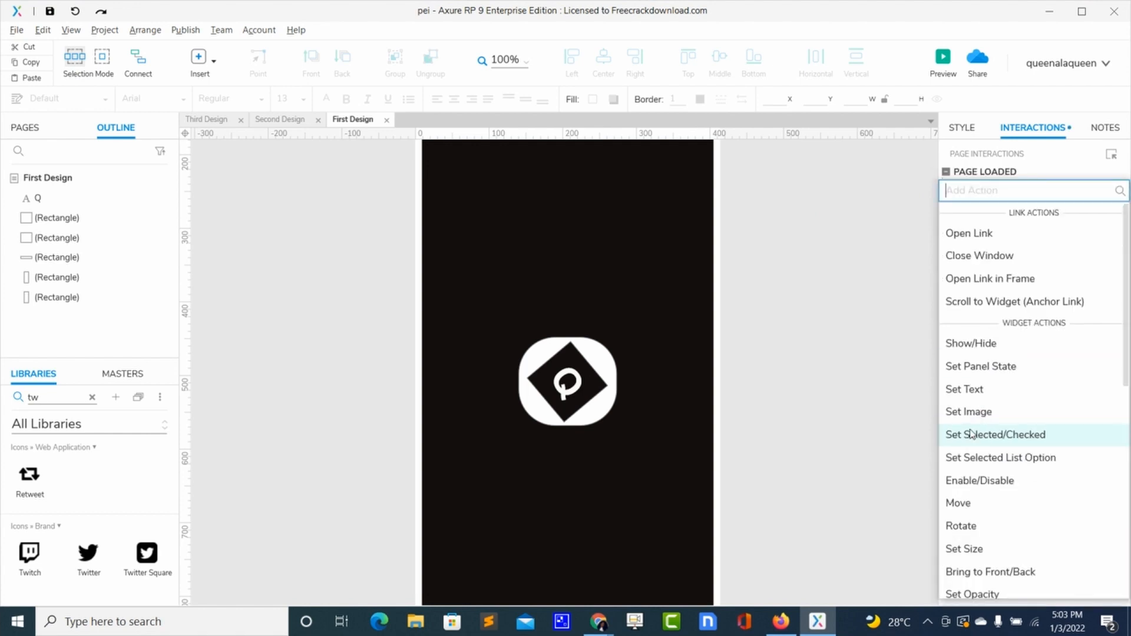
scroll(1012, 528, down, 6)
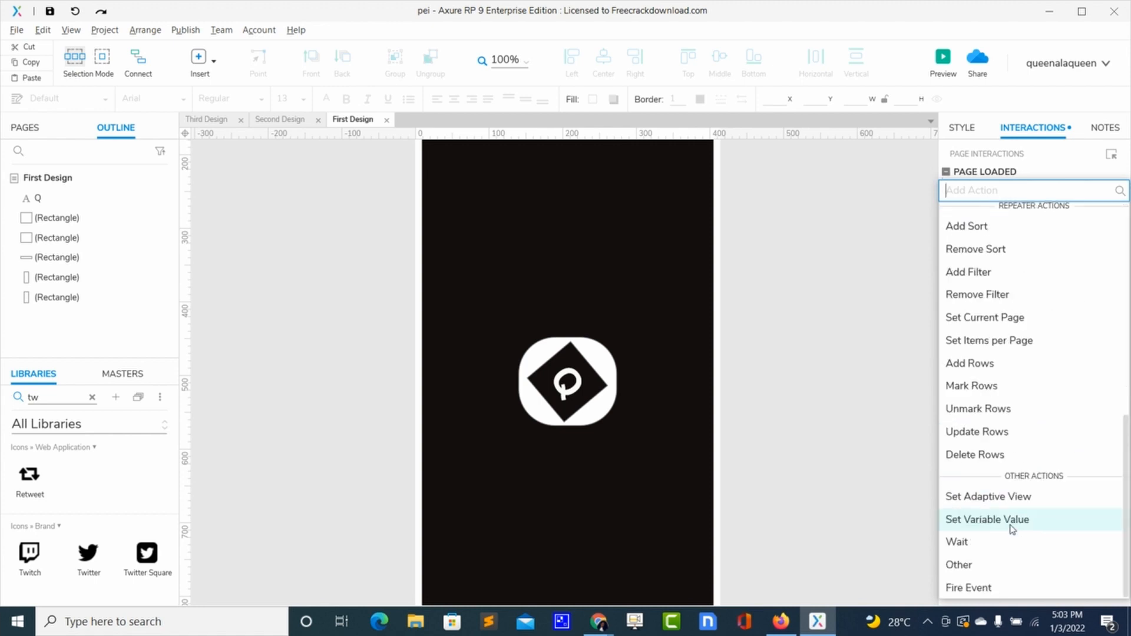
click(964, 543)
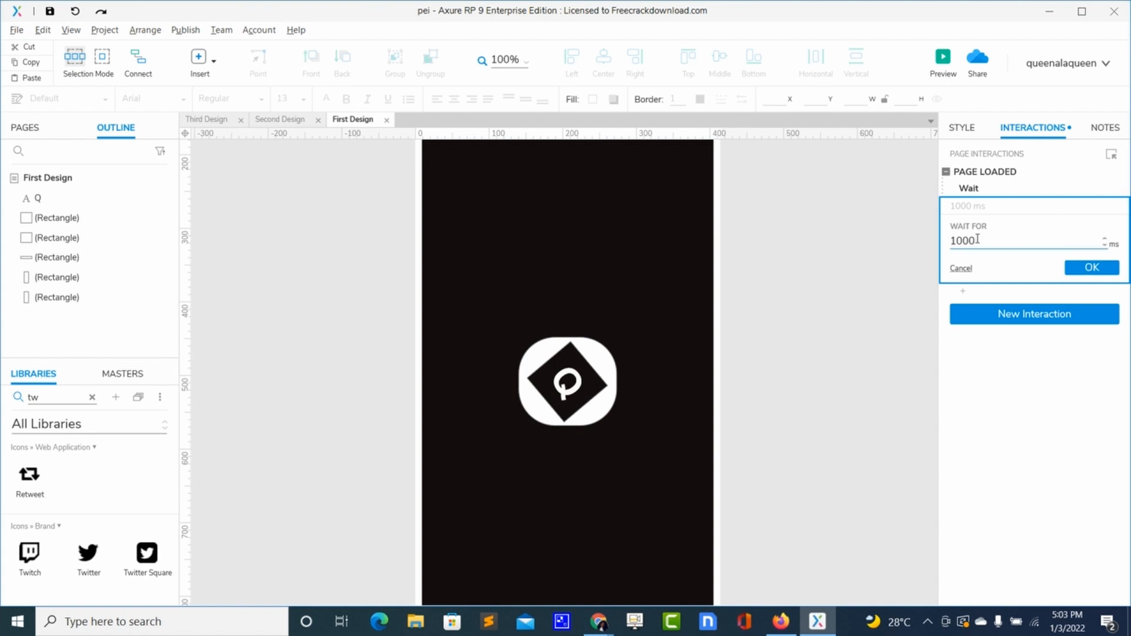
double_click(955, 240)
click(956, 240)
key(BackSpace)
text(3)
click(1082, 269)
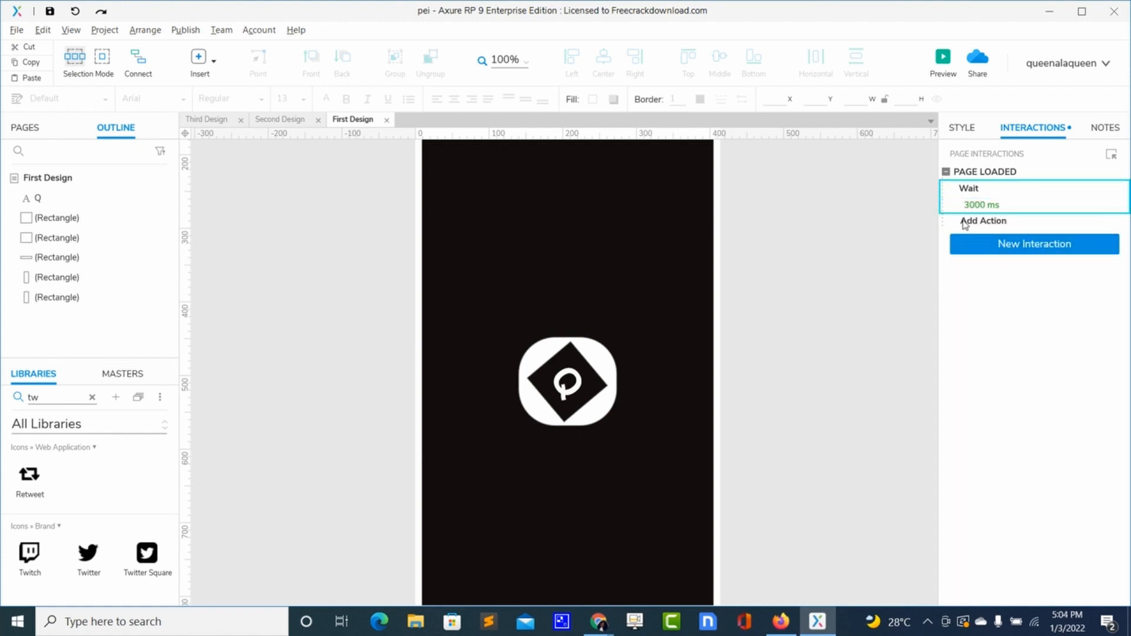
- Add an Open Link action to Second Design after the wait, and preview the First Design page
click(964, 222)
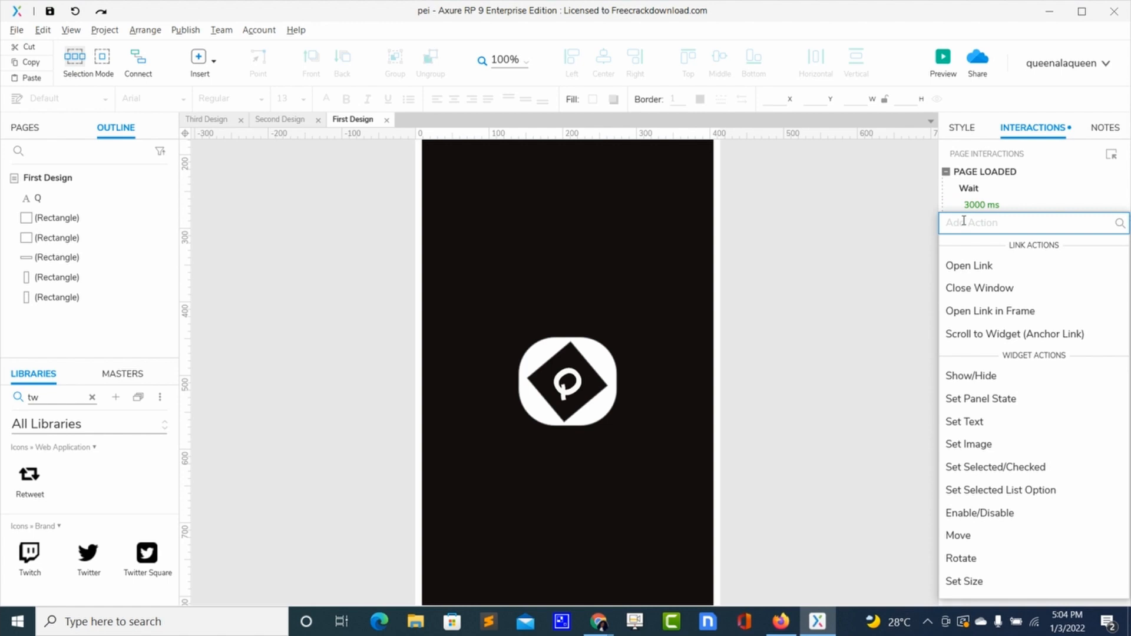
click(957, 269)
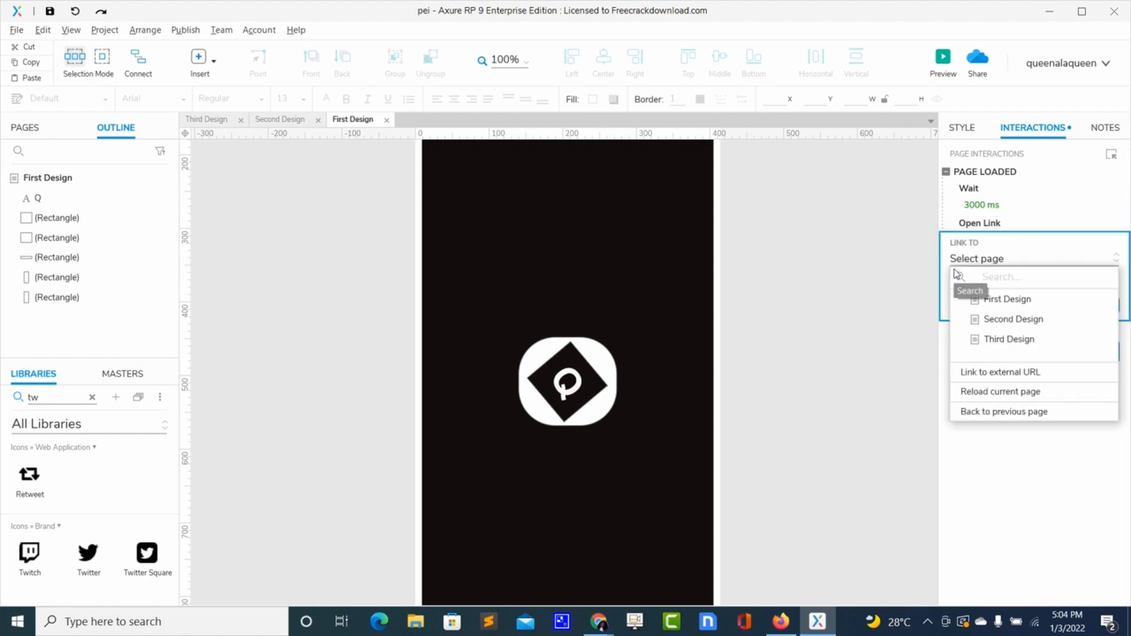
click(997, 320)
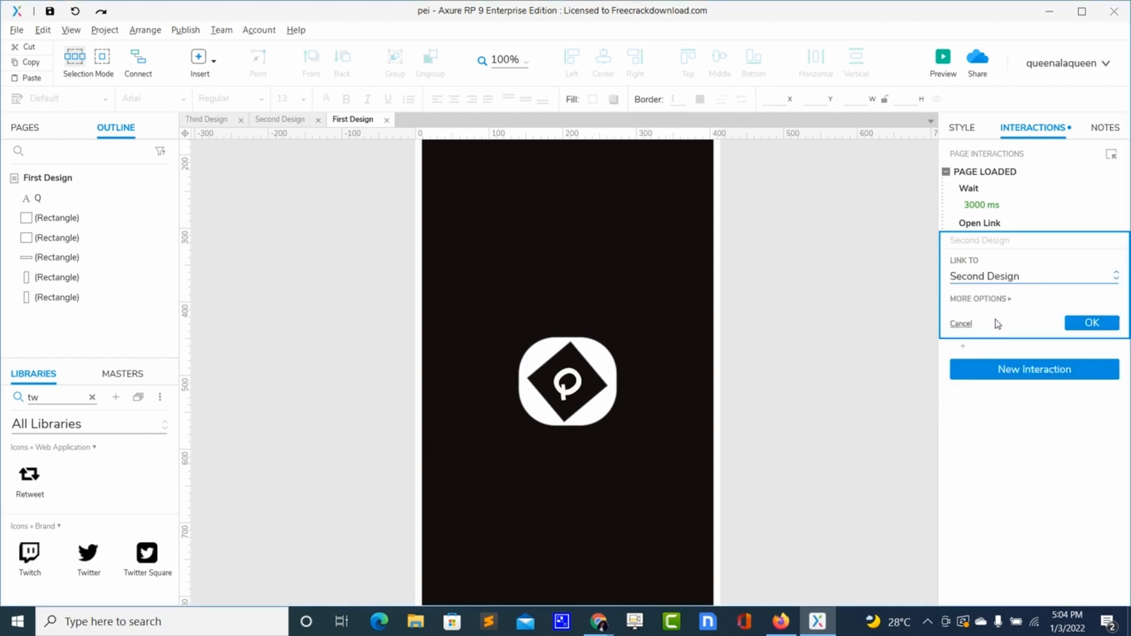
click(1071, 325)
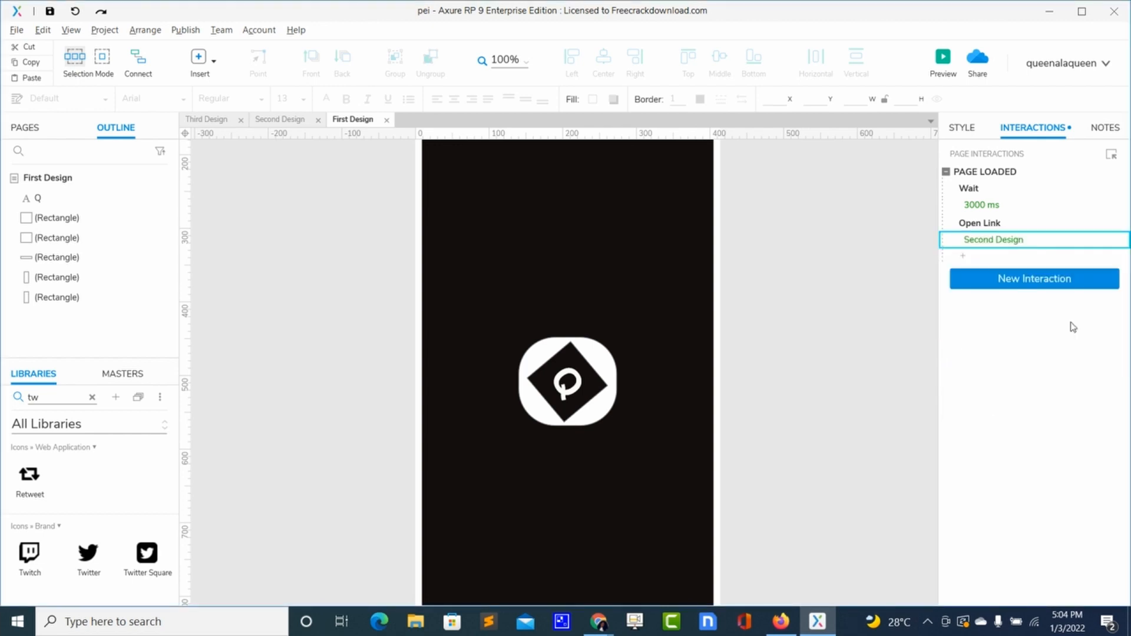
click(812, 303)
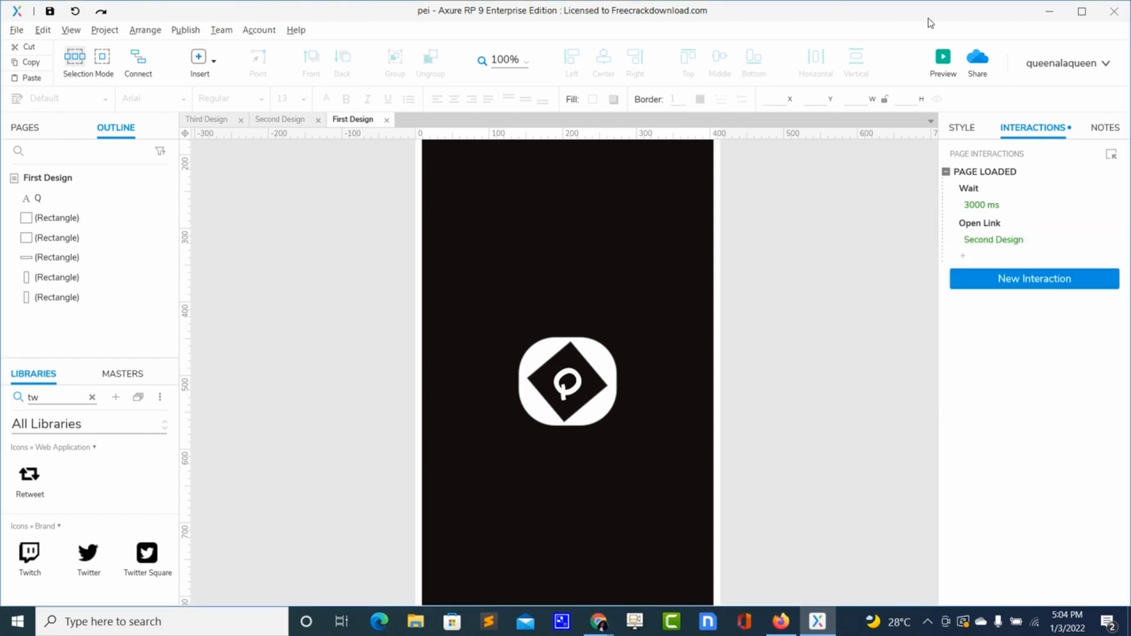
click(943, 59)
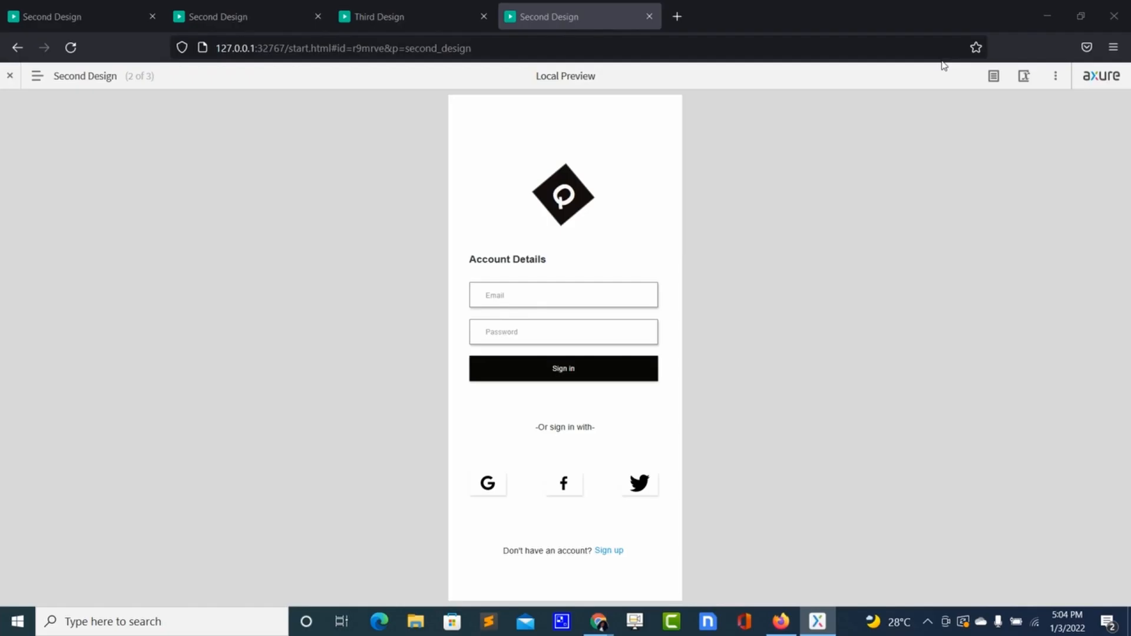